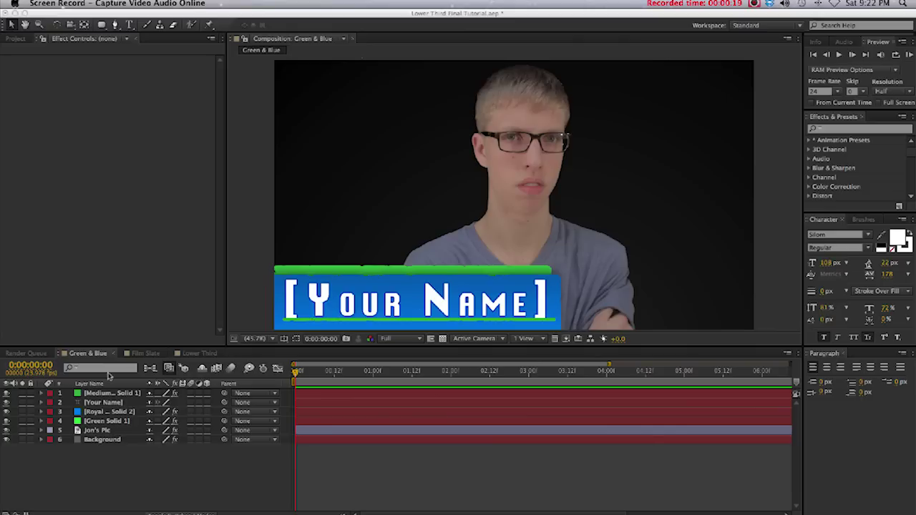
Step: Compare the Film Slate and Green & Blue comps, then open the Lower Third composition
{"action": "left_click", "coordinate": [156, 352]}
{"action": "left_click", "coordinate": [147, 353]}
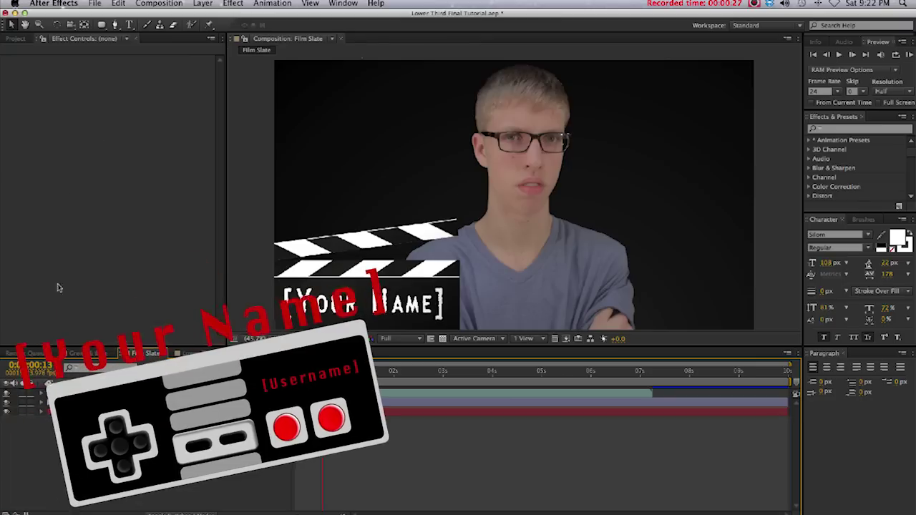
{"action": "left_click", "coordinate": [89, 353]}
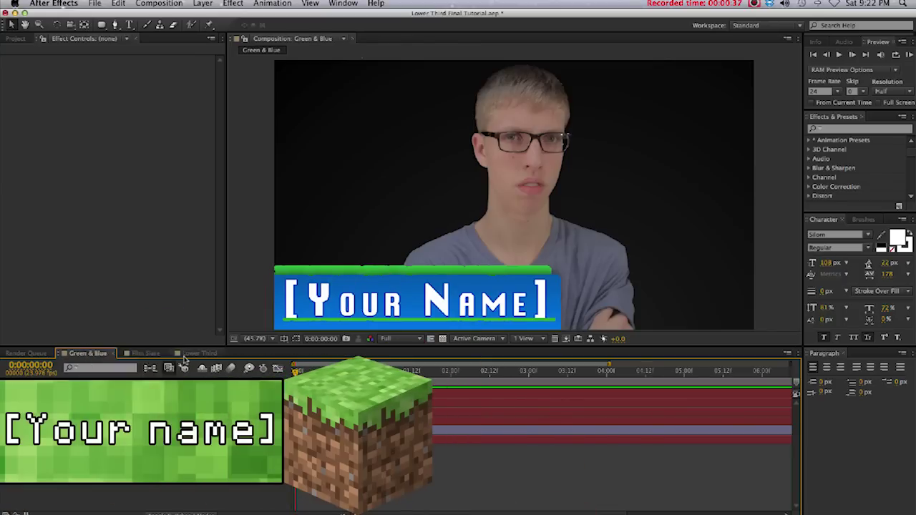
{"action": "left_click", "coordinate": [197, 353]}
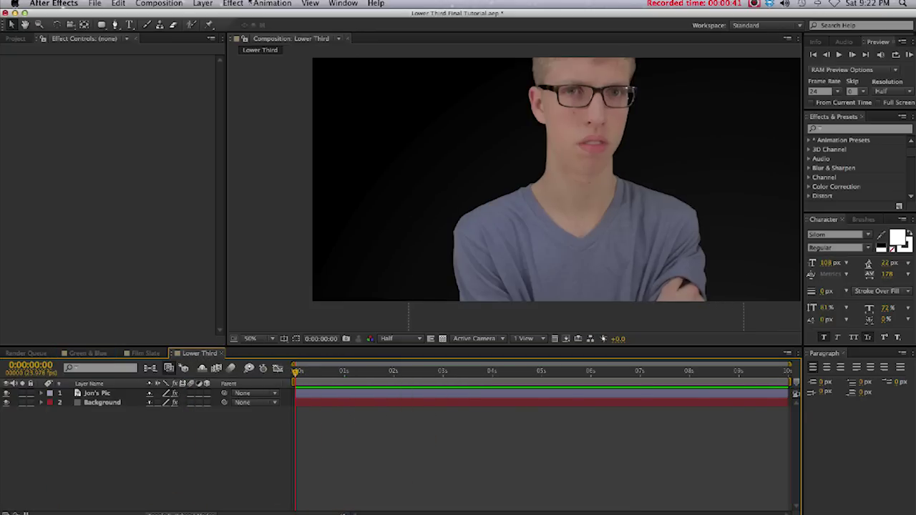
Step: Create a new full-frame green solid layer in the Lower Third comp
{"action": "left_click", "coordinate": [201, 3]}
{"action": "mouse_move", "coordinate": [215, 16]}
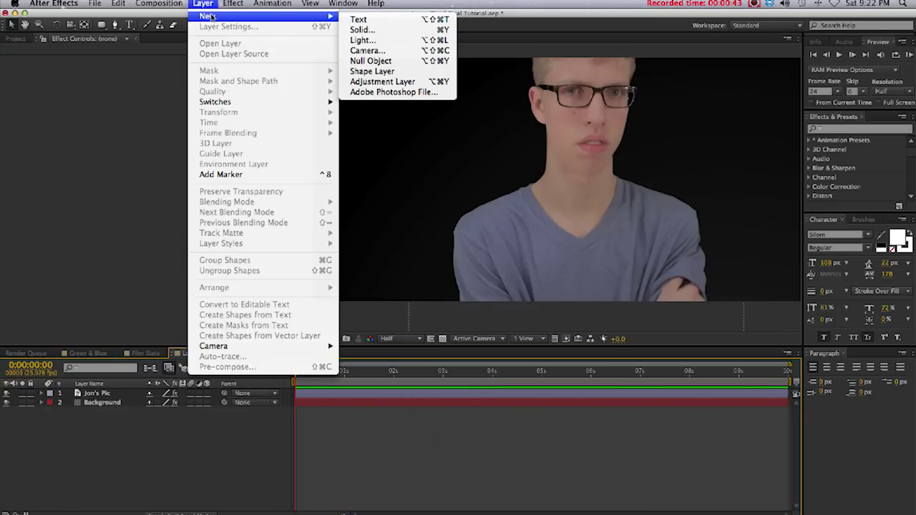
{"action": "left_click", "coordinate": [391, 30]}
{"action": "left_click", "coordinate": [522, 363]}
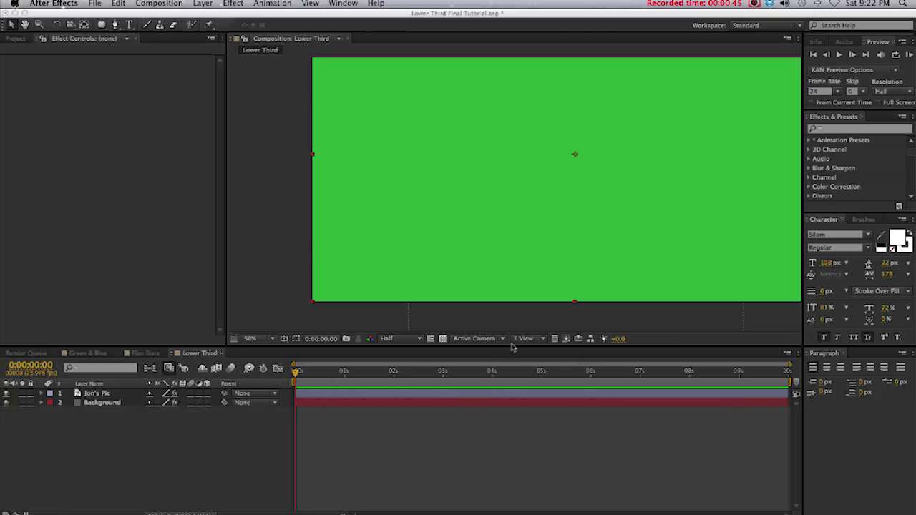
Step: Draw a rounded-rectangle mask across the solid's lower left to form a bar
{"action": "left_click_drag", "start_coordinate": [539, 241], "coordinate": [465, 281]}
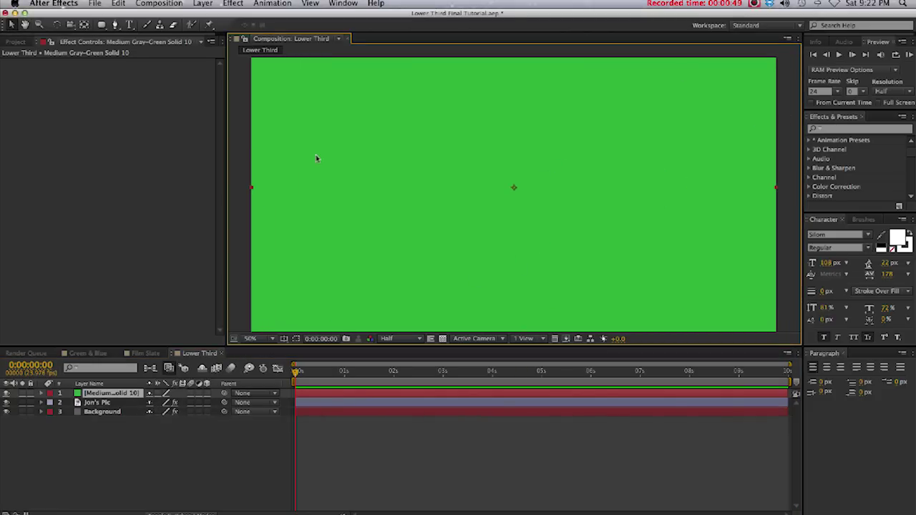
{"action": "left_click_drag", "start_coordinate": [345, 159], "coordinate": [377, 115]}
{"action": "left_click", "coordinate": [101, 25]}
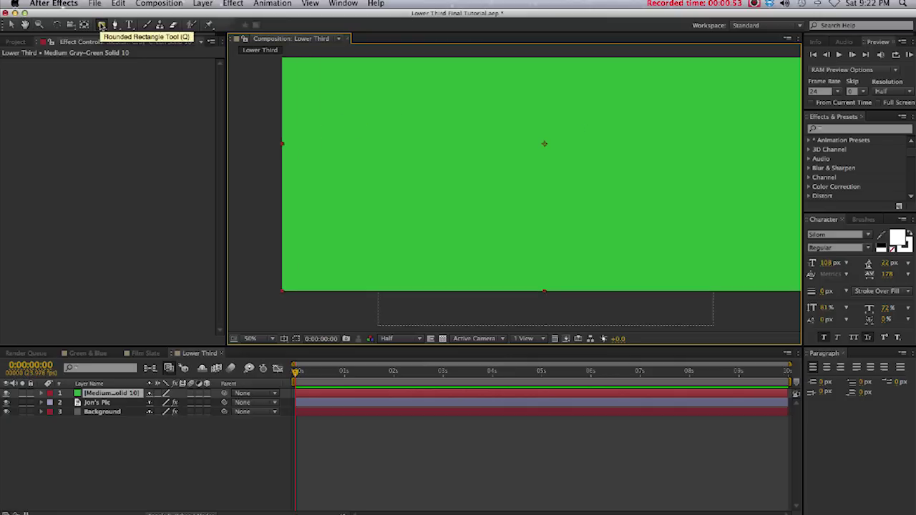
{"action": "left_click", "coordinate": [101, 24]}
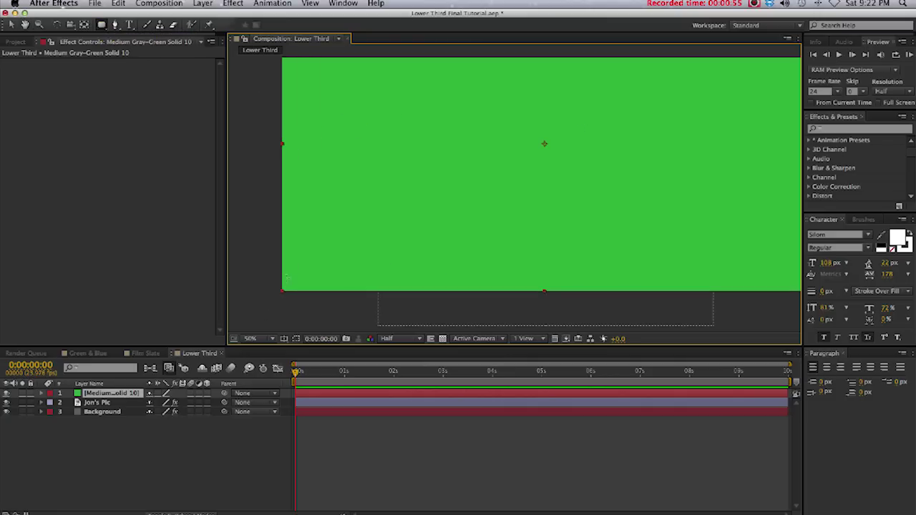
{"action": "mouse_move", "coordinate": [271, 296]}
{"action": "left_mouse_down"}
{"action": "mouse_move", "coordinate": [511, 191]}
{"action": "mouse_move", "coordinate": [535, 207]}
{"action": "mouse_move", "coordinate": [531, 221]}
{"action": "left_mouse_up"}
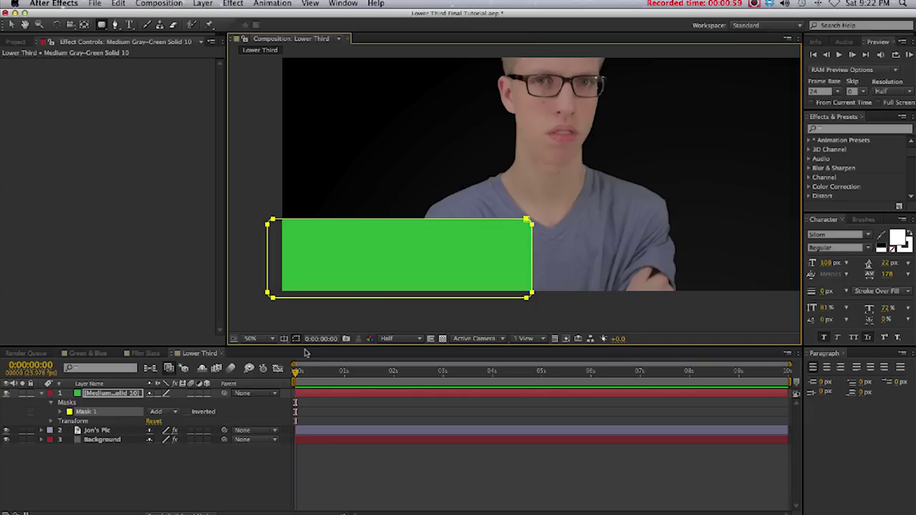
Step: Hide the mask outline and pan the view toward the green bar
{"action": "left_click", "coordinate": [295, 338]}
{"action": "key", "text": "space"}
{"action": "left_click_drag", "start_coordinate": [568, 148], "coordinate": [522, 189]}
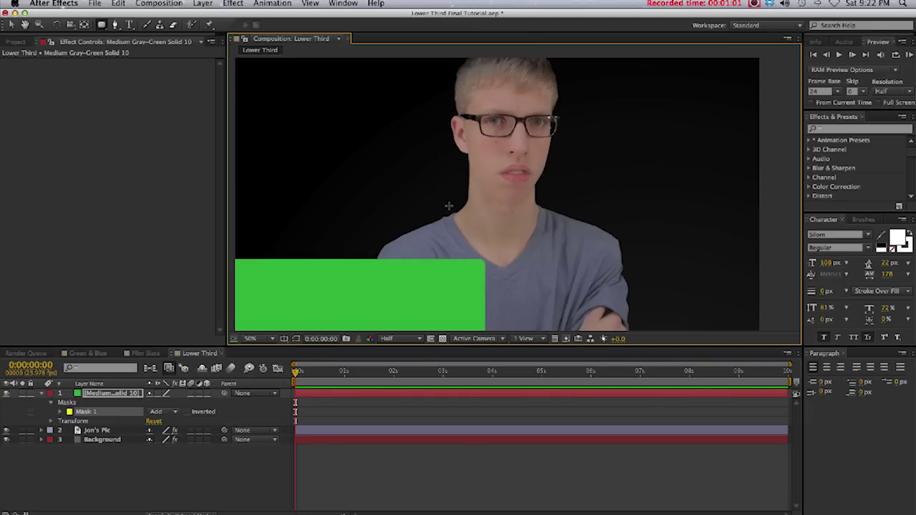
{"action": "left_click", "coordinate": [11, 24]}
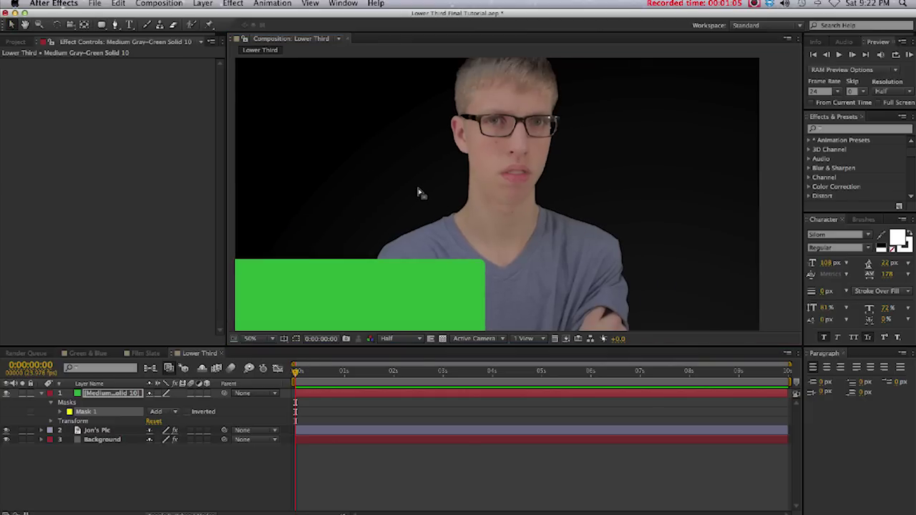
Step: Move the green solid's anchor point to the centre of the bar
{"action": "left_click", "coordinate": [102, 394]}
{"action": "left_click_drag", "start_coordinate": [431, 235], "coordinate": [491, 219]}
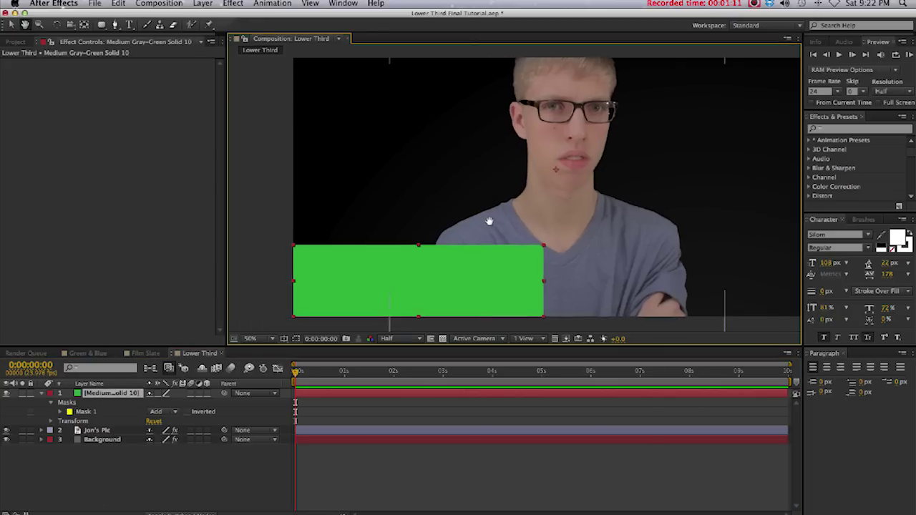
{"action": "left_click", "coordinate": [83, 25]}
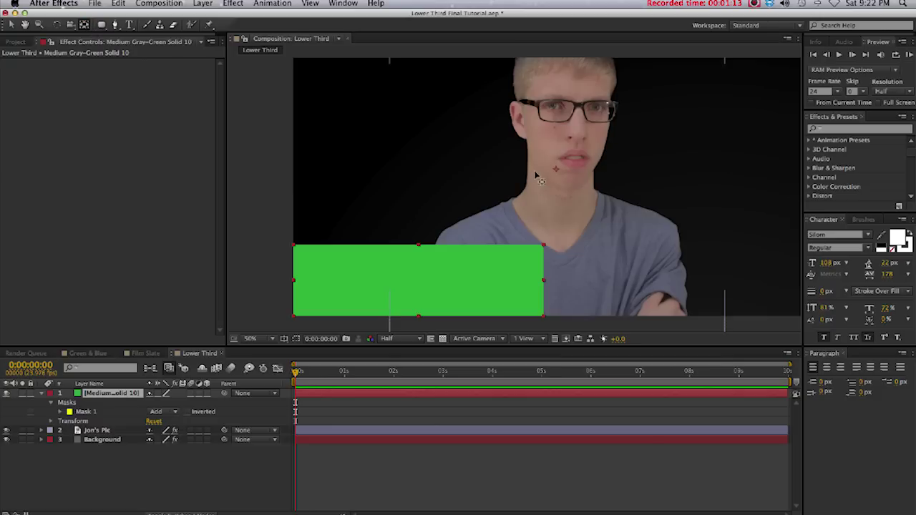
{"action": "left_click_drag", "start_coordinate": [560, 170], "coordinate": [418, 285]}
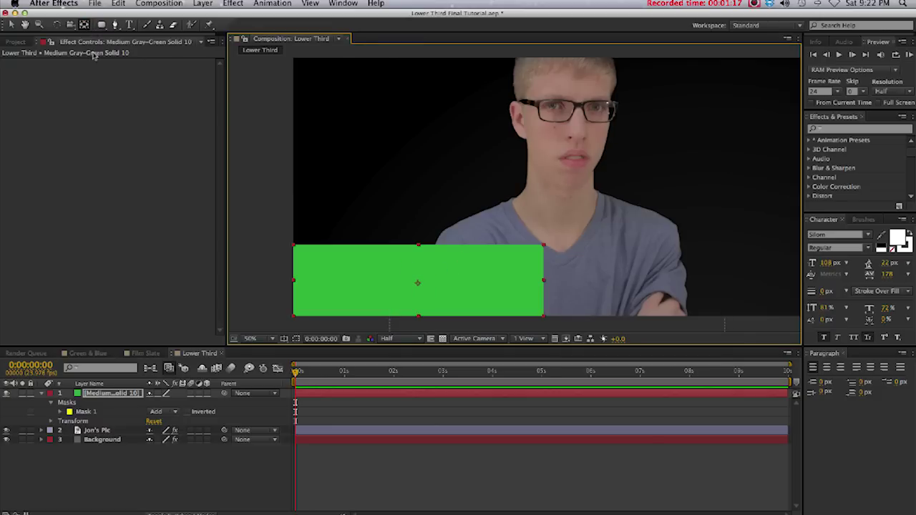
Step: Apply the Ramp effect to the green bar with a green end colour
{"action": "left_click", "coordinate": [10, 24]}
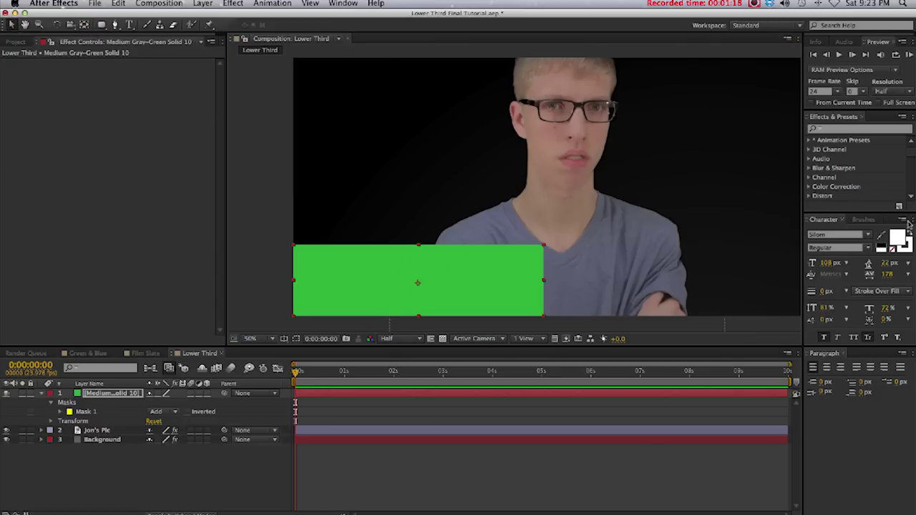
{"action": "left_click", "coordinate": [844, 129]}
{"action": "type", "text": "Ramp"}
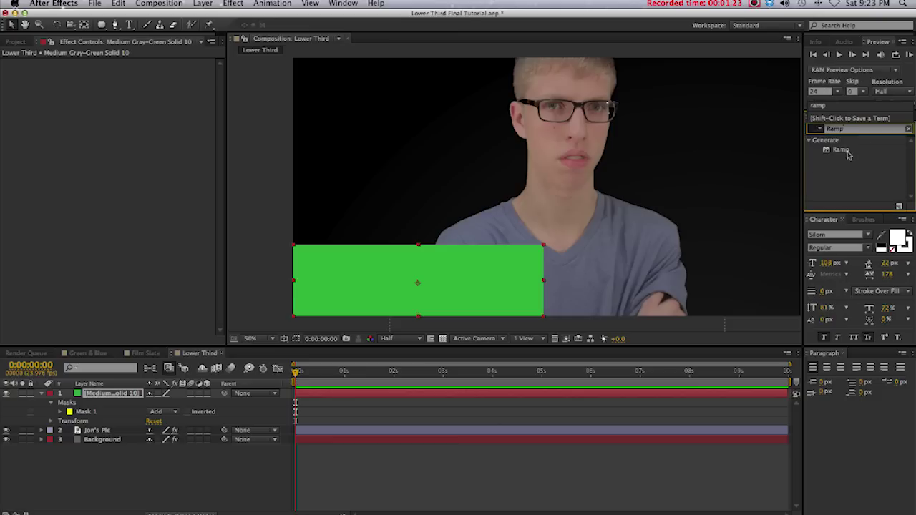
{"action": "left_click_drag", "start_coordinate": [848, 151], "coordinate": [445, 276]}
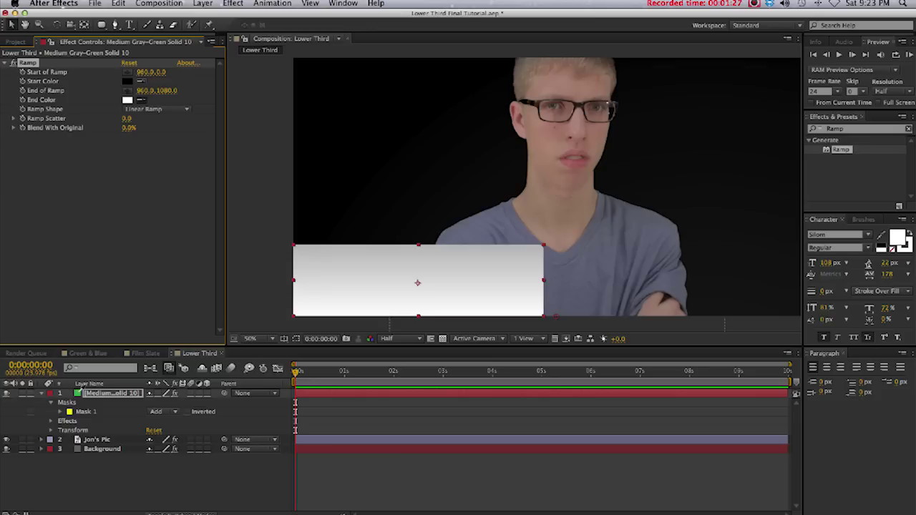
{"action": "left_click", "coordinate": [79, 393]}
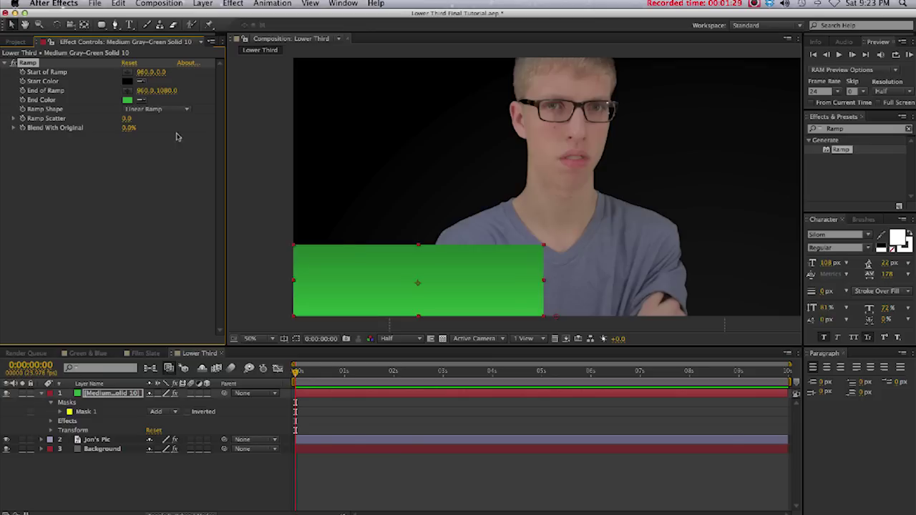
Step: Set the ramp start above the bar's top-right and the end near its bottom
{"action": "scroll", "coordinate": [566, 281], "scroll_direction": "down", "scroll_amount": 2}
{"action": "left_click_drag", "start_coordinate": [571, 214], "coordinate": [569, 214]}
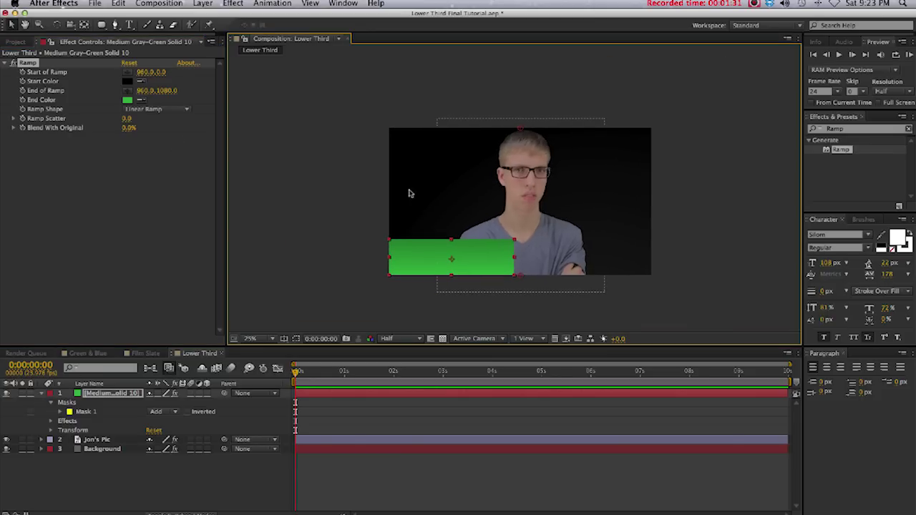
{"action": "left_click", "coordinate": [128, 72]}
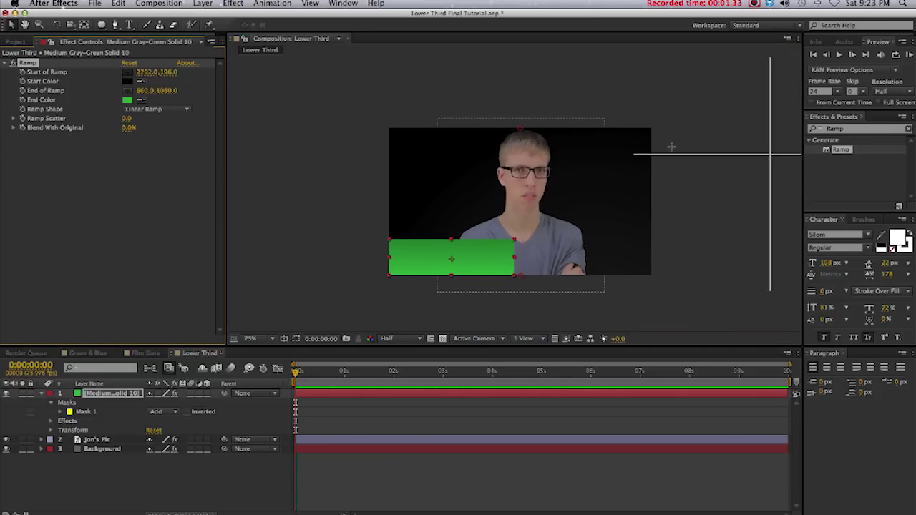
{"action": "left_click", "coordinate": [529, 121]}
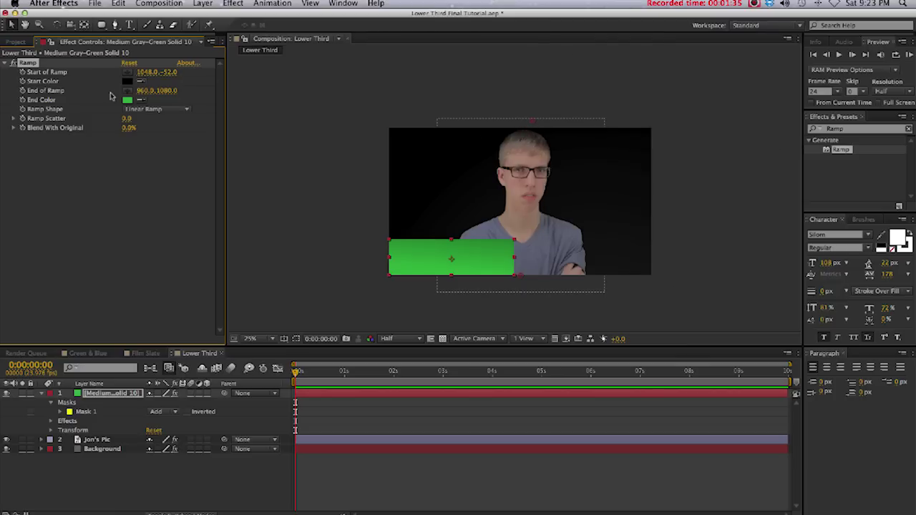
{"action": "left_click", "coordinate": [127, 93]}
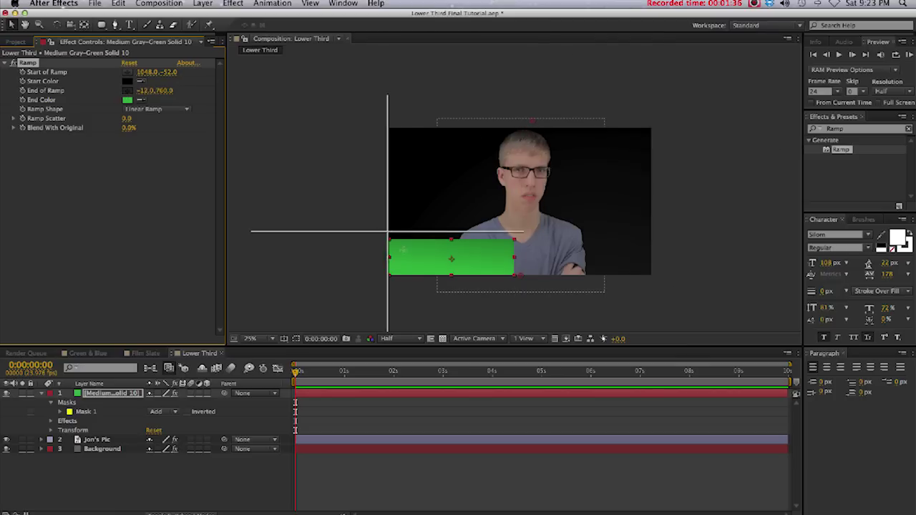
{"action": "left_click", "coordinate": [448, 275]}
{"action": "left_click_drag", "start_coordinate": [467, 271], "coordinate": [528, 233]}
{"action": "scroll", "coordinate": [469, 280], "scroll_direction": "down", "scroll_amount": 1}
{"action": "scroll", "coordinate": [467, 278], "scroll_direction": "up", "scroll_amount": 2}
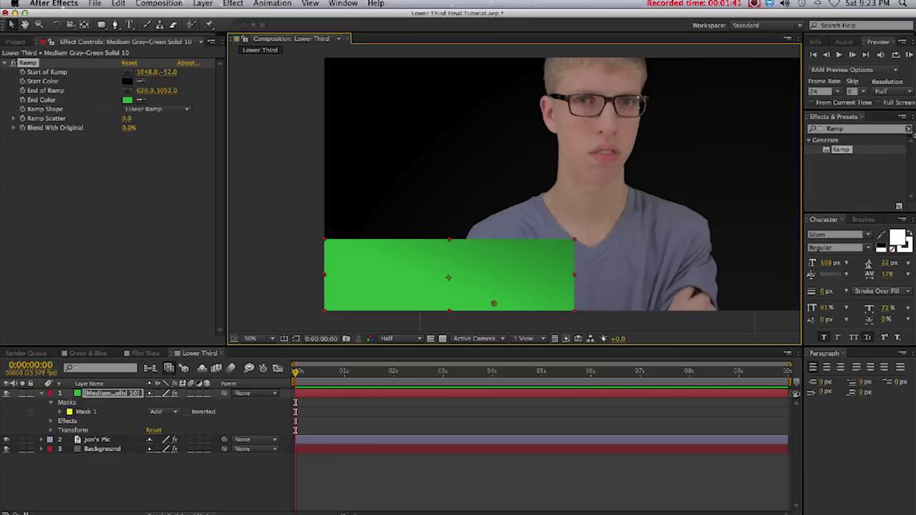
{"action": "left_click", "coordinate": [909, 130]}
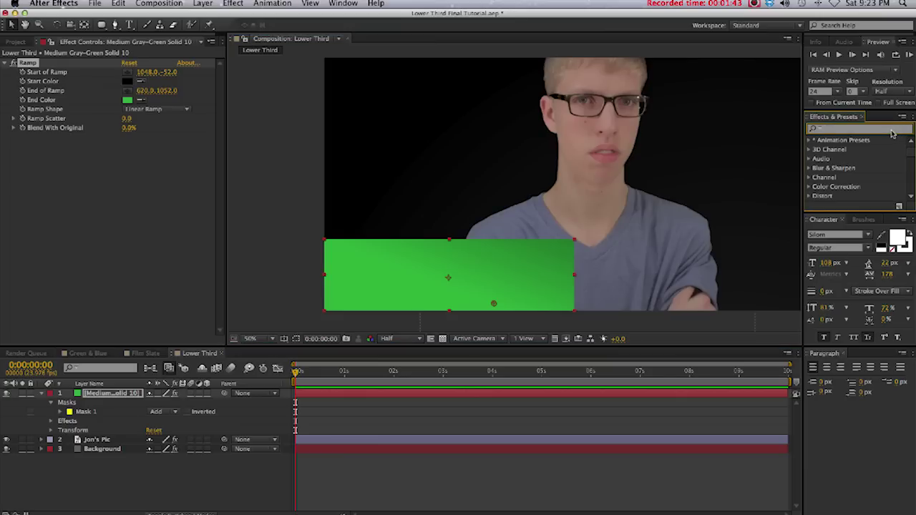
Step: Apply Roughen Edges to the green bar with Cut edge type and Border 23
{"action": "type", "text": "roughen ed"}
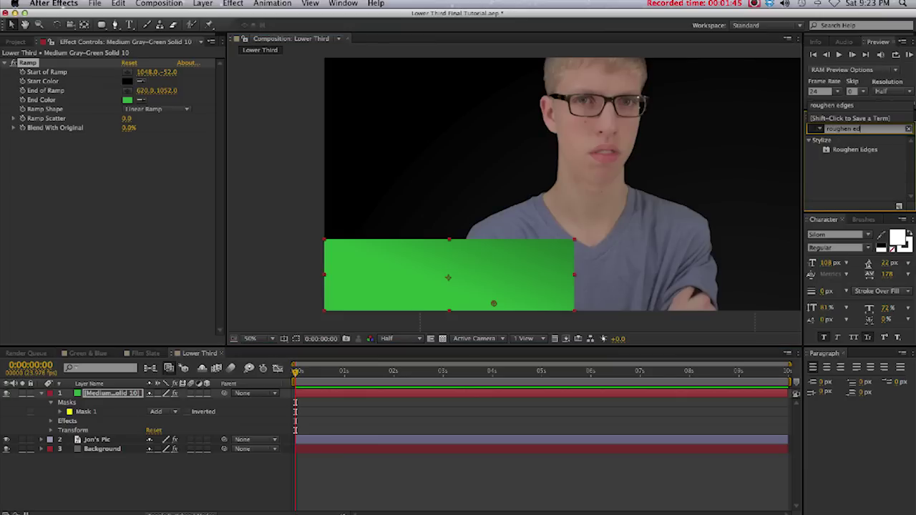
{"action": "left_click_drag", "start_coordinate": [869, 153], "coordinate": [432, 290]}
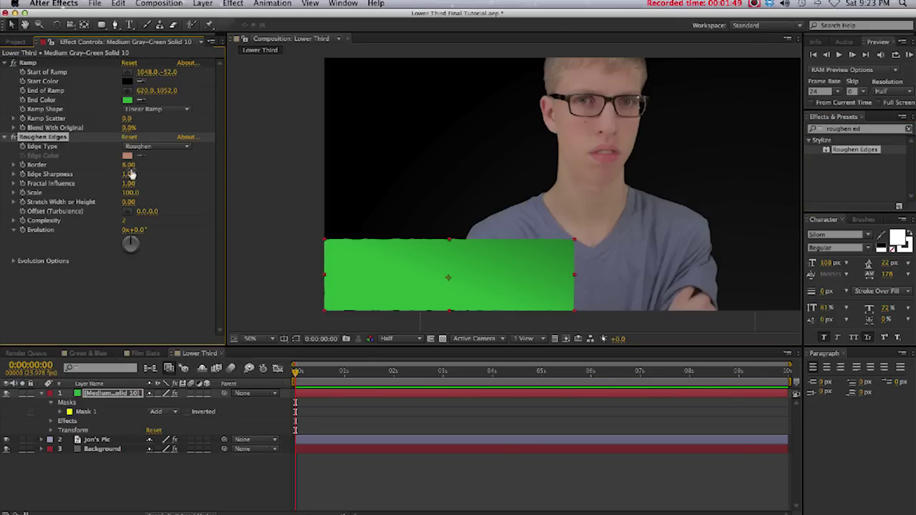
{"action": "left_click", "coordinate": [139, 147]}
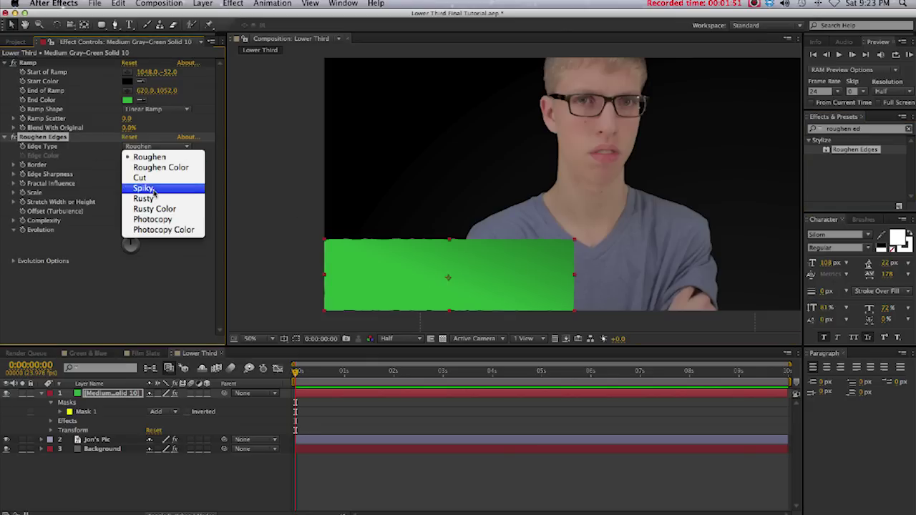
{"action": "left_click", "coordinate": [137, 177]}
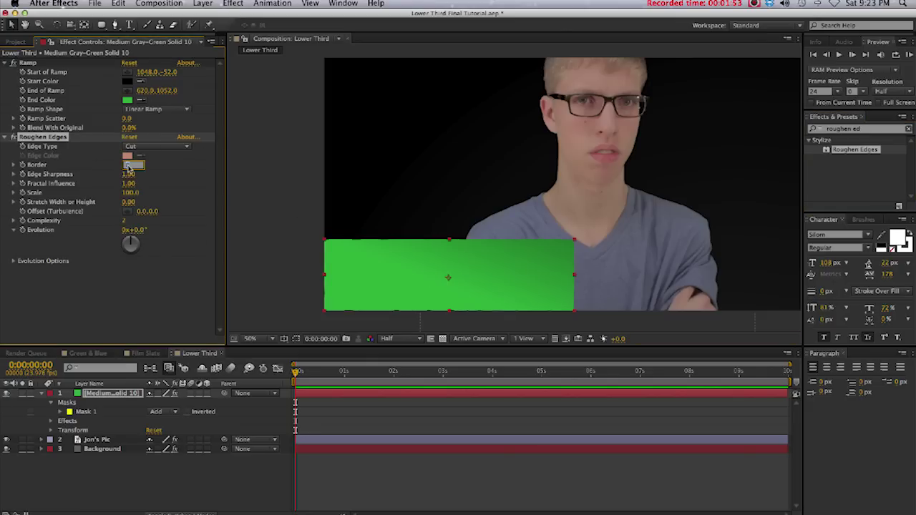
{"action": "left_click", "coordinate": [162, 259]}
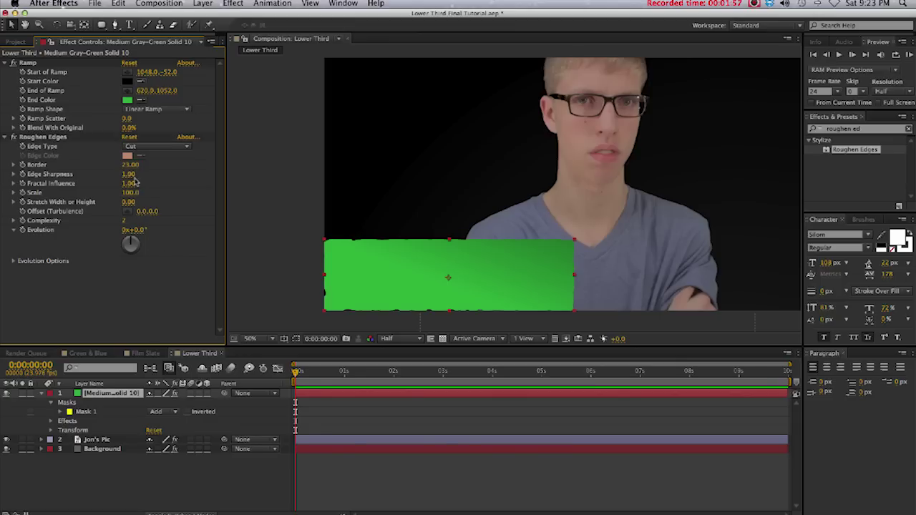
Step: Set Roughen Edges Complexity to 6 and nudge the bar slightly left and down
{"action": "left_click", "coordinate": [125, 222]}
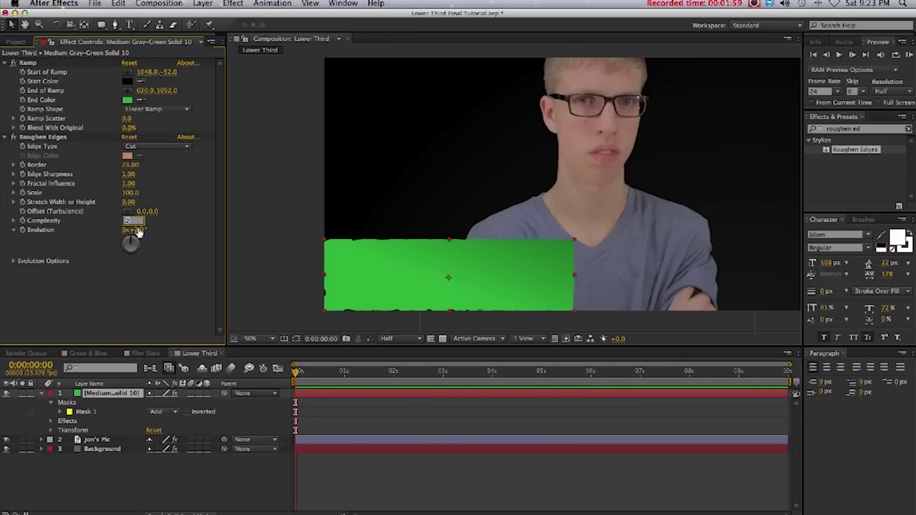
{"action": "type", "text": "6"}
{"action": "left_click", "coordinate": [201, 276]}
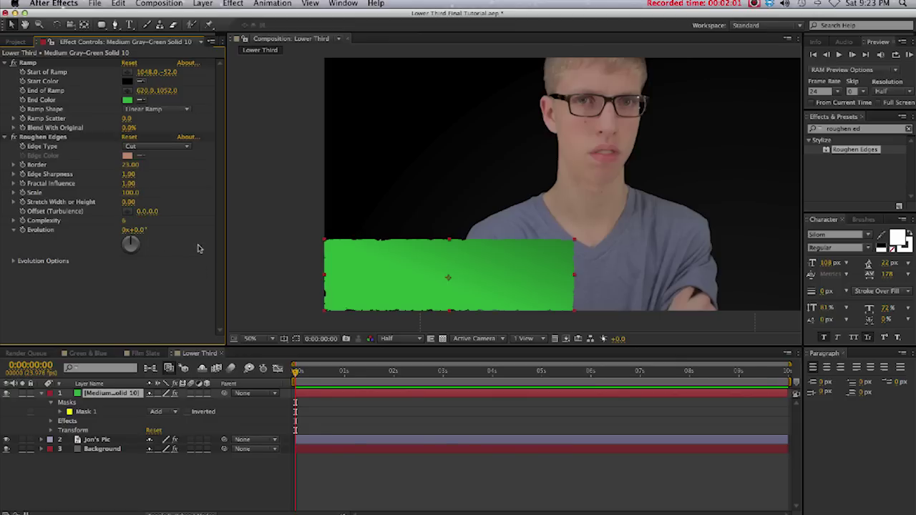
{"action": "left_click_drag", "start_coordinate": [472, 288], "coordinate": [468, 291]}
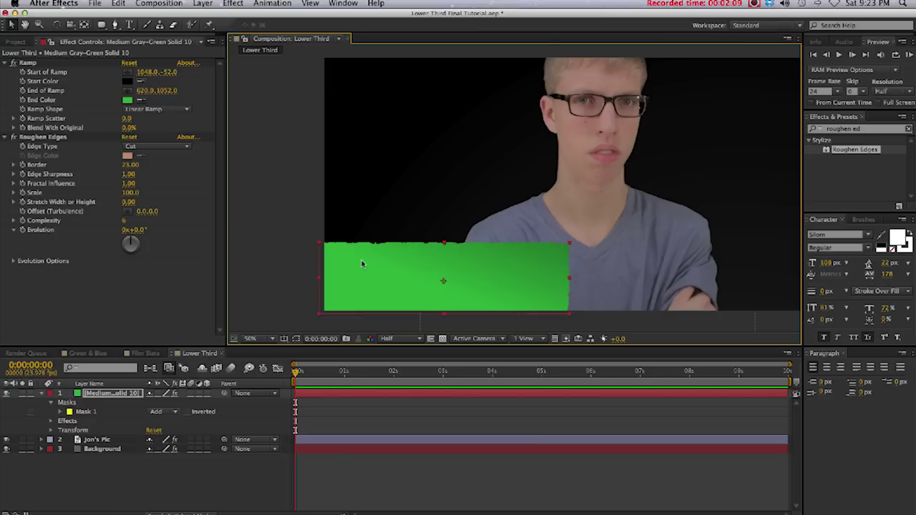
Step: Check the Background's gradient settings, then duplicate the green bar layer
{"action": "left_click", "coordinate": [300, 286]}
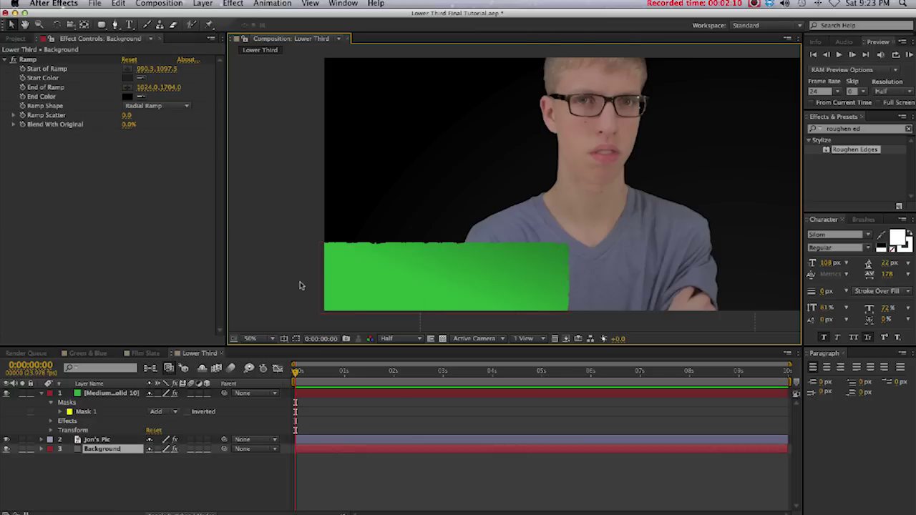
{"action": "left_click", "coordinate": [7, 60]}
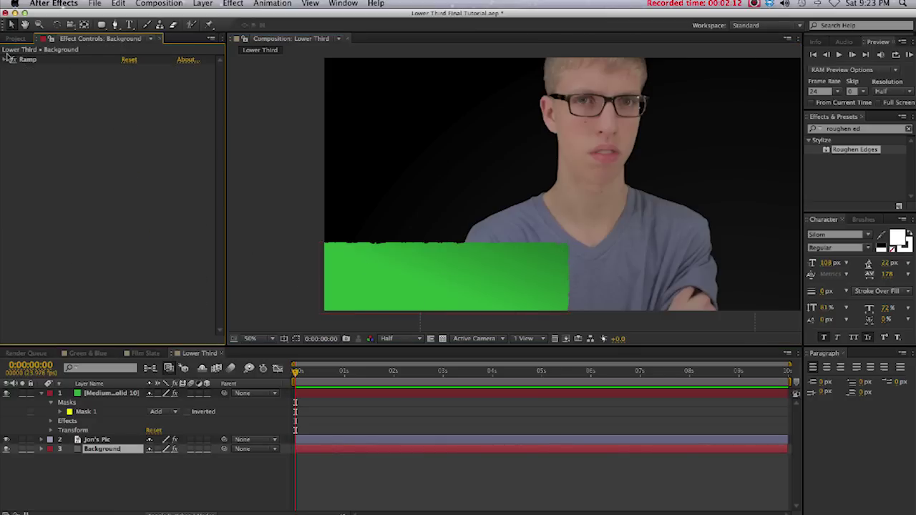
{"action": "left_click", "coordinate": [115, 395]}
{"action": "key", "text": "super+d"}
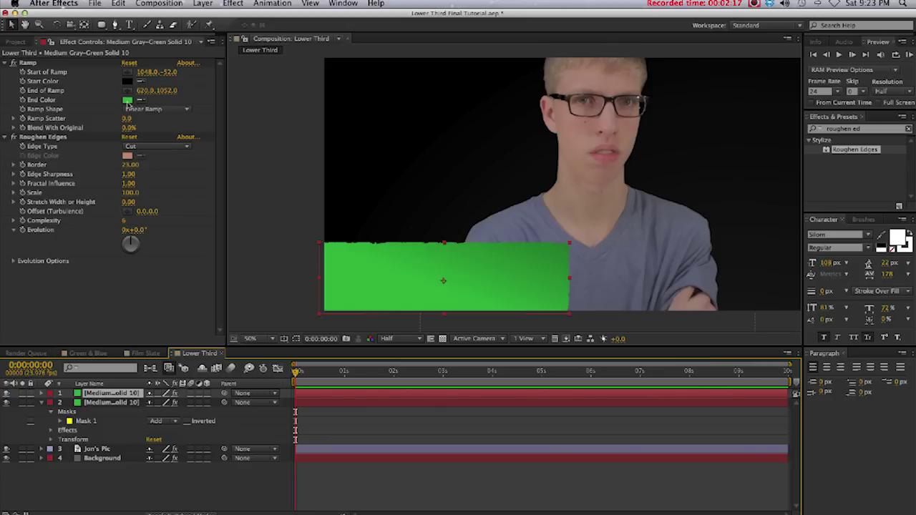
Step: Change the duplicate's Ramp end colour from green to blue
{"action": "left_click", "coordinate": [127, 100]}
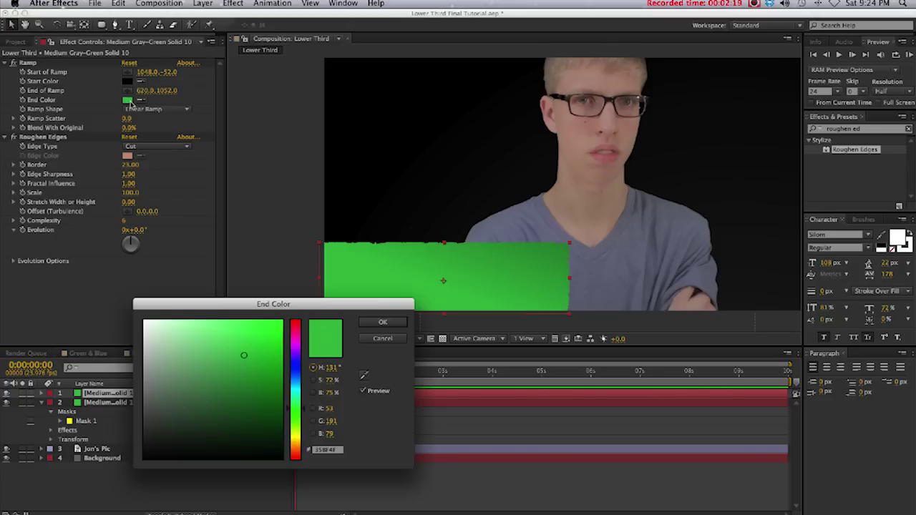
{"action": "left_click_drag", "start_coordinate": [294, 408], "coordinate": [299, 375]}
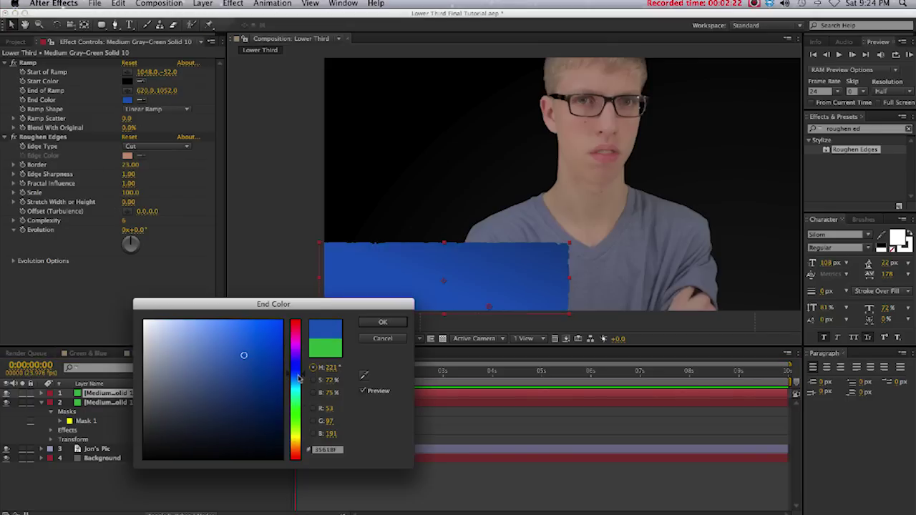
{"action": "left_click", "coordinate": [382, 322]}
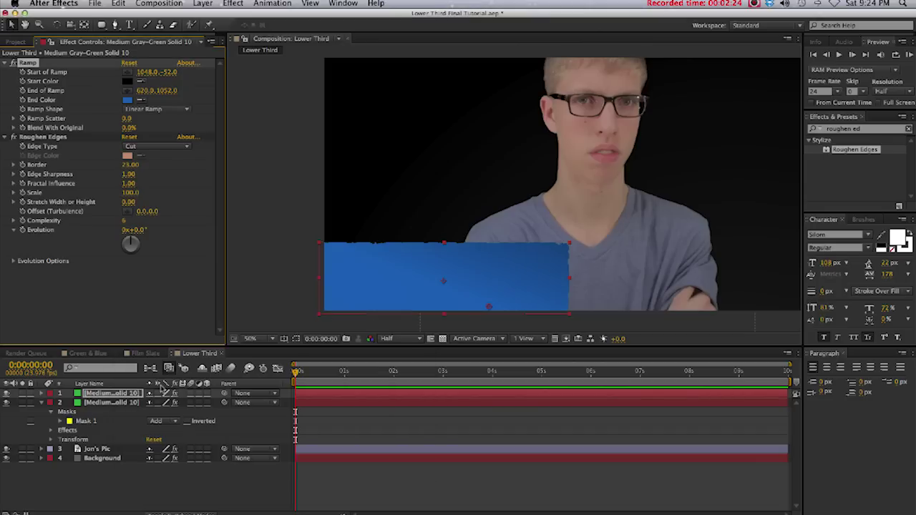
{"action": "left_click", "coordinate": [41, 402]}
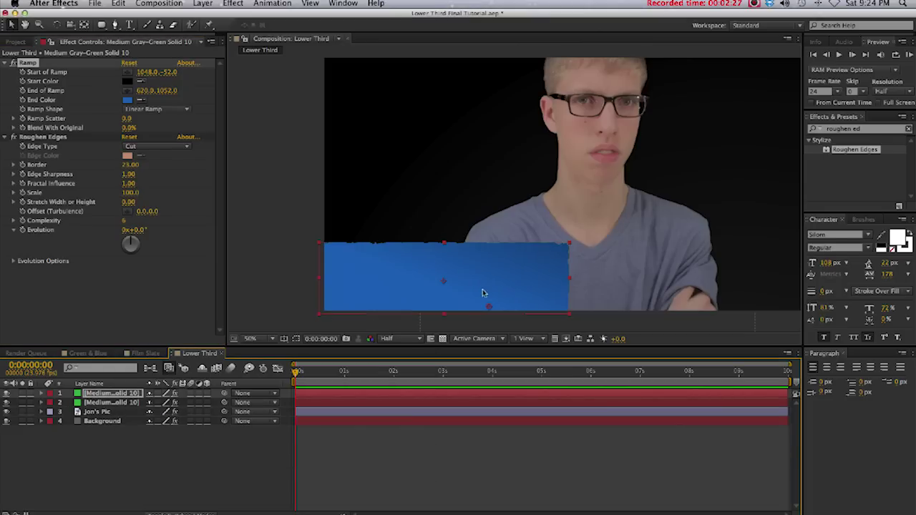
Step: Shift the blue bar right and down and widen it so a green strip shows
{"action": "left_click_drag", "start_coordinate": [483, 293], "coordinate": [490, 298]}
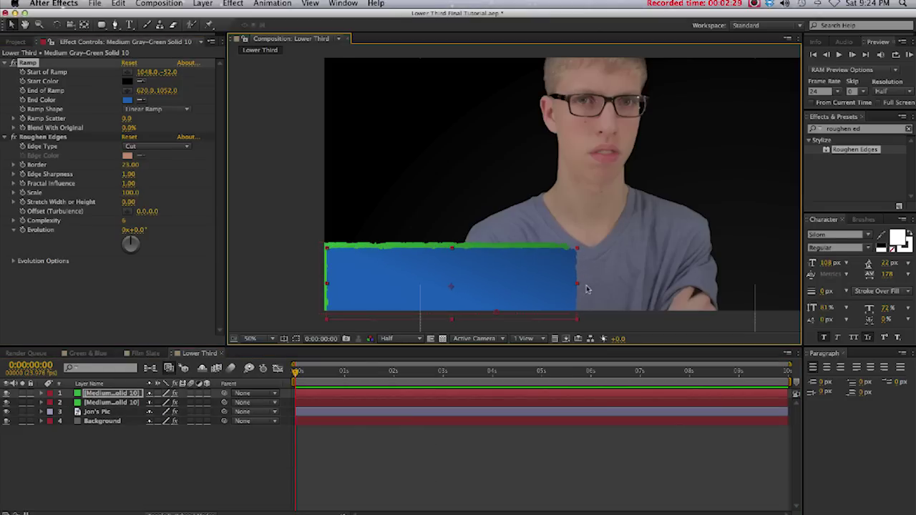
{"action": "left_click_drag", "start_coordinate": [578, 284], "coordinate": [573, 283]}
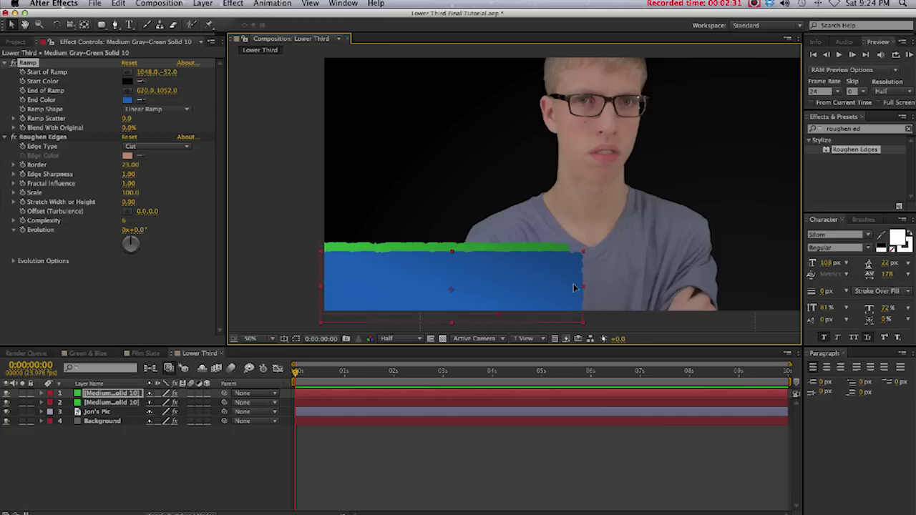
{"action": "left_click", "coordinate": [658, 323]}
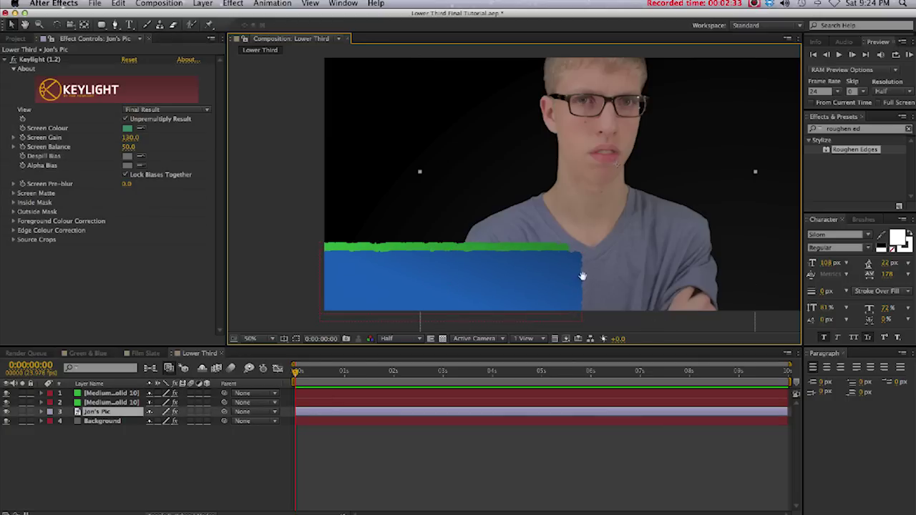
{"action": "left_click_drag", "start_coordinate": [583, 276], "coordinate": [564, 280]}
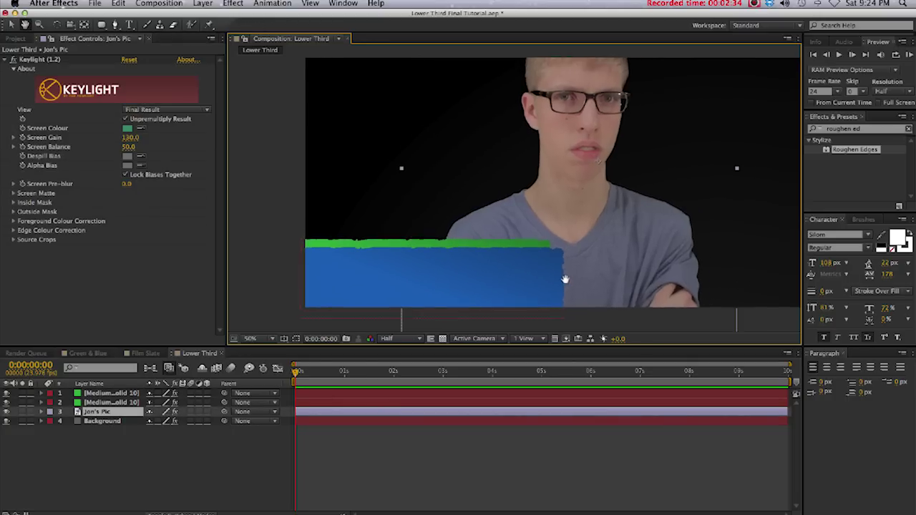
Step: Rename the blue bar's layer to 'blue' and begin naming the next layer 'green'
{"action": "left_click", "coordinate": [108, 395]}
{"action": "type", "text": "blue"}
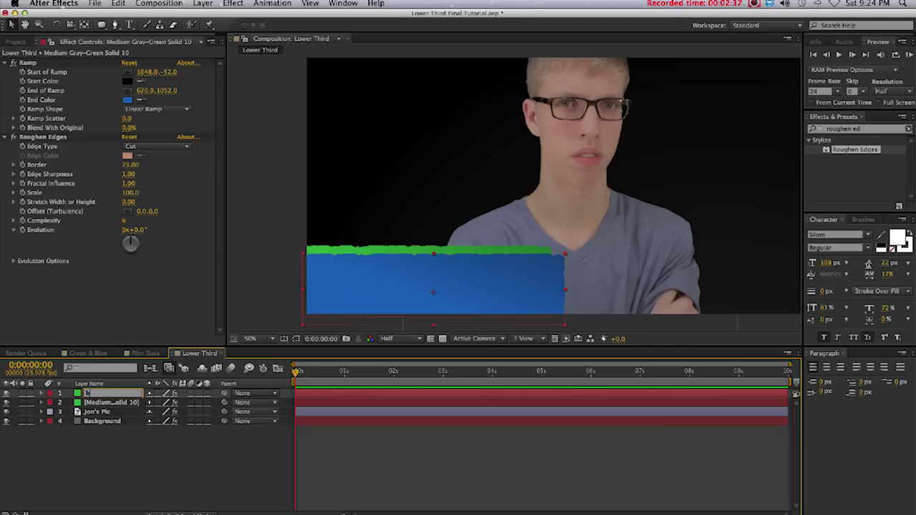
{"action": "left_click", "coordinate": [121, 403]}
{"action": "type", "text": "gr"}
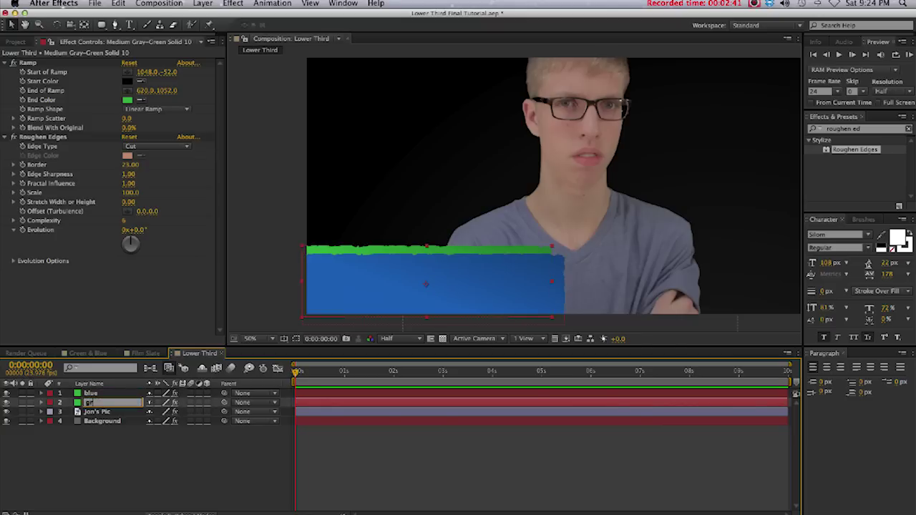
{"action": "type", "text": "een"}
Step: Confirm the 'green' layer name and apply Drop Shadow to the blue layer
{"action": "left_click", "coordinate": [109, 438]}
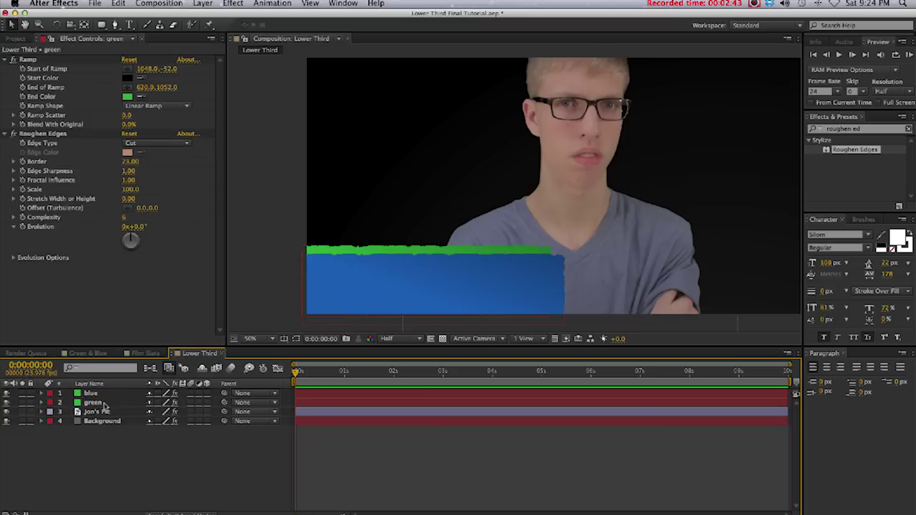
{"action": "left_click", "coordinate": [102, 394]}
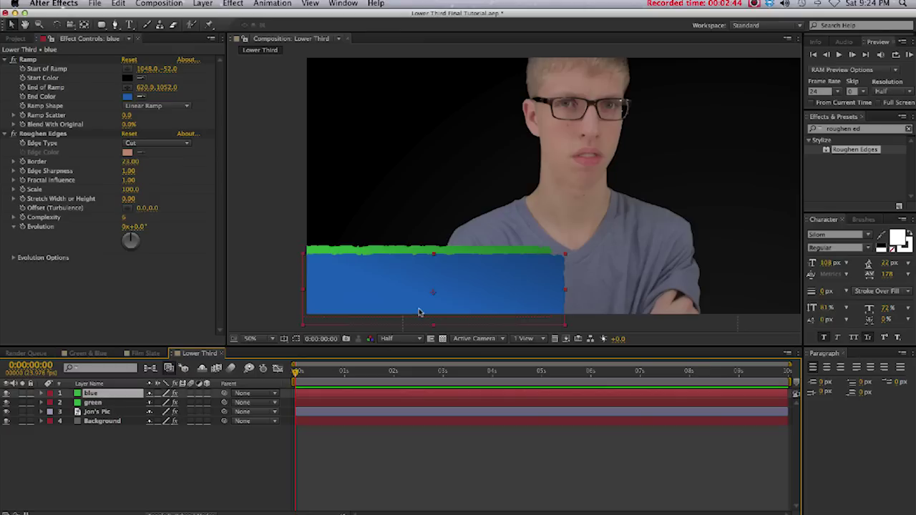
{"action": "left_click", "coordinate": [908, 130]}
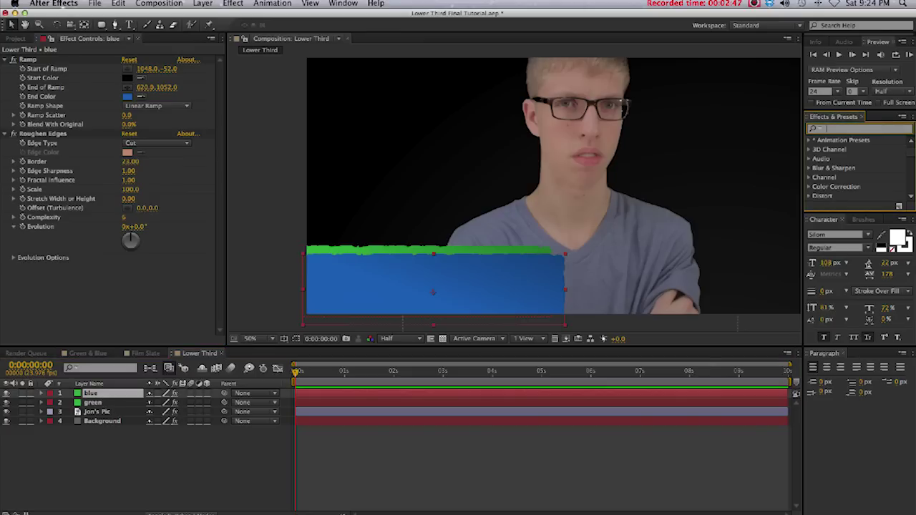
{"action": "type", "text": "drop sha"}
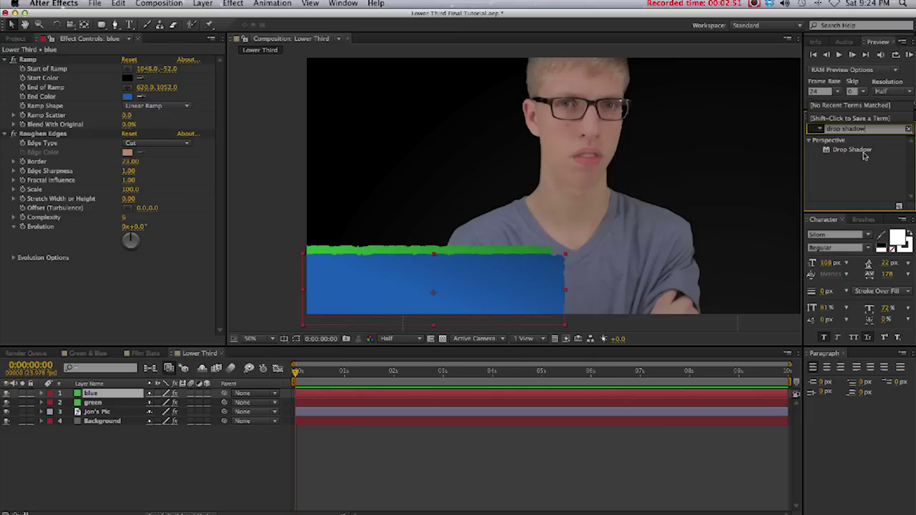
{"action": "type", "text": "dow"}
{"action": "left_click_drag", "start_coordinate": [864, 155], "coordinate": [123, 396]}
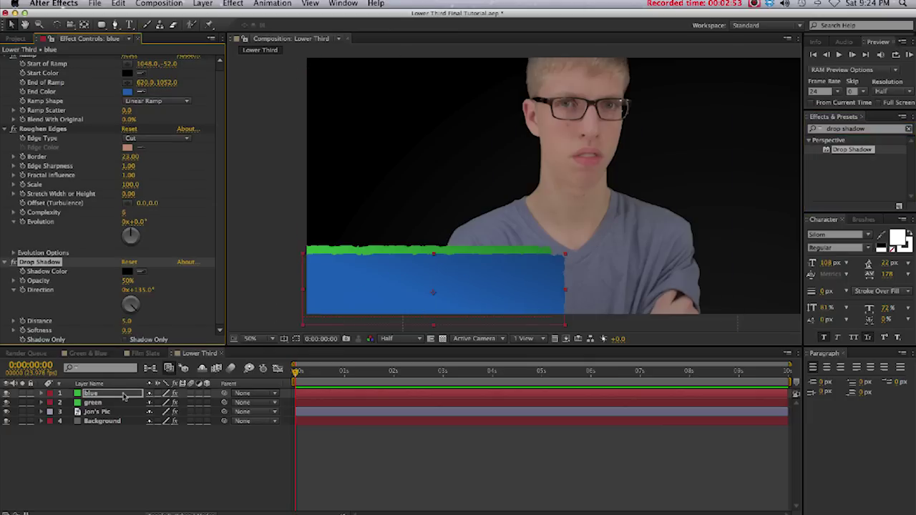
Step: Adjust the shadow direction and set Distance 12 and Softness 90
{"action": "mouse_move", "coordinate": [135, 310]}
{"action": "left_mouse_down"}
{"action": "mouse_move", "coordinate": [142, 322]}
{"action": "mouse_move", "coordinate": [138, 300]}
{"action": "mouse_move", "coordinate": [129, 301]}
{"action": "left_mouse_up"}
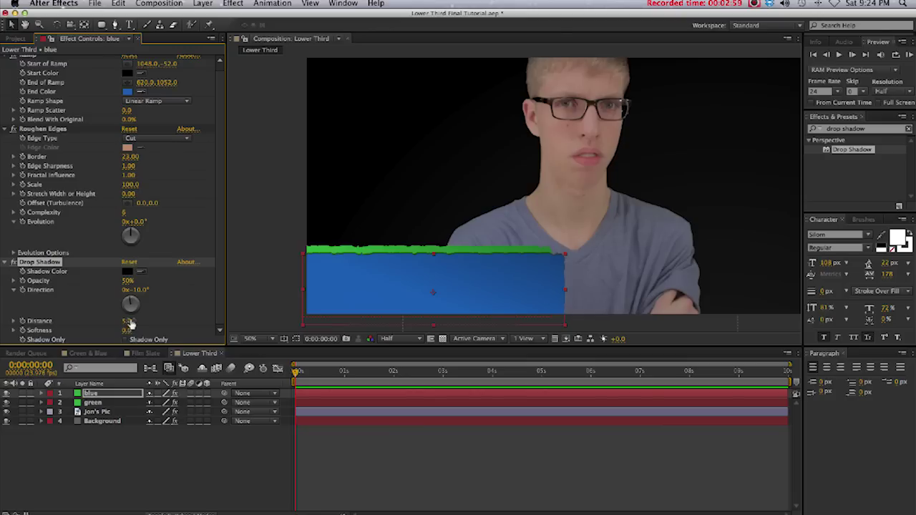
{"action": "left_click", "coordinate": [130, 320]}
{"action": "key", "text": "Return"}
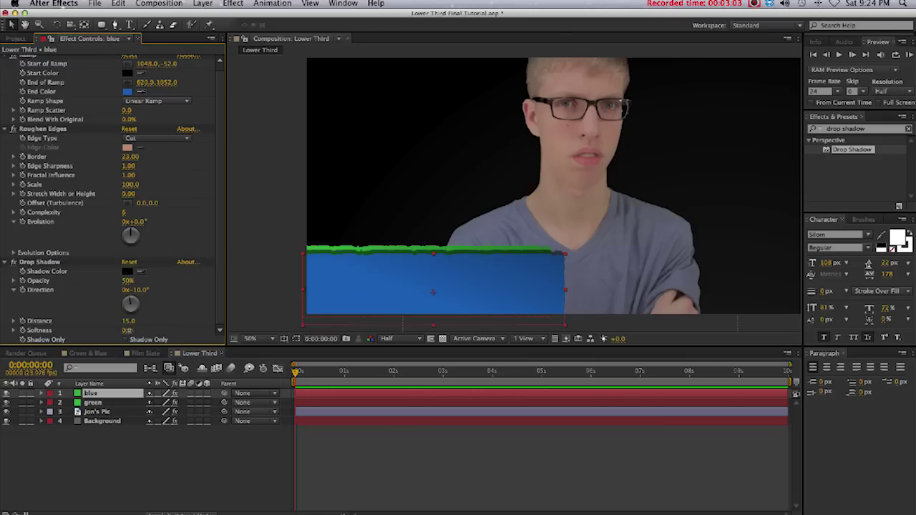
{"action": "left_click", "coordinate": [127, 330]}
{"action": "key", "text": "Return"}
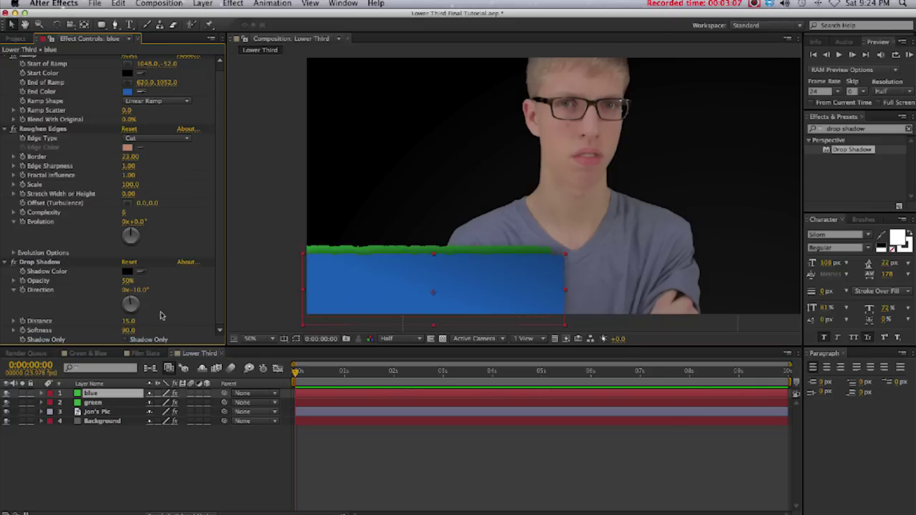
{"action": "left_click", "coordinate": [134, 321]}
{"action": "type", "text": "12"}
{"action": "key", "text": "Return"}
{"action": "left_click", "coordinate": [129, 281]}
{"action": "left_click", "coordinate": [268, 275]}
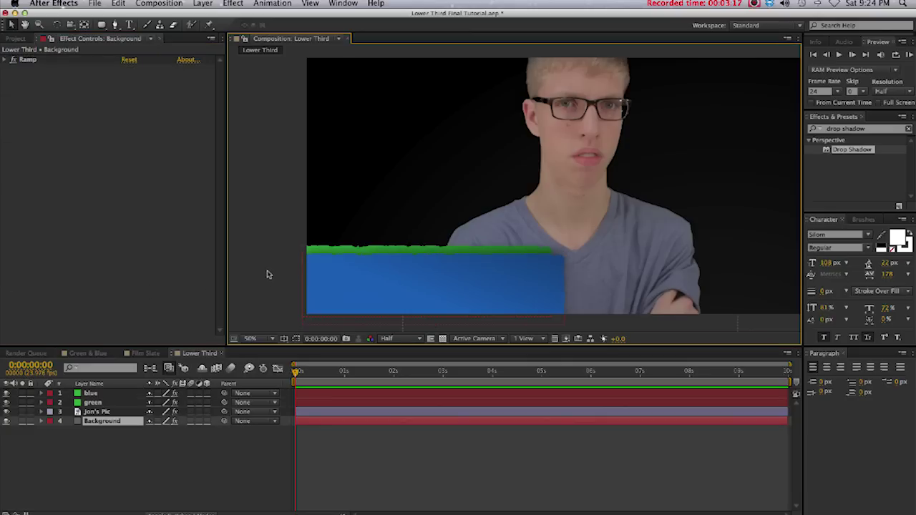
Step: Type the presenter's name in a text box drawn over the blue bar
{"action": "key", "text": "space"}
{"action": "left_click_drag", "start_coordinate": [298, 262], "coordinate": [303, 276]}
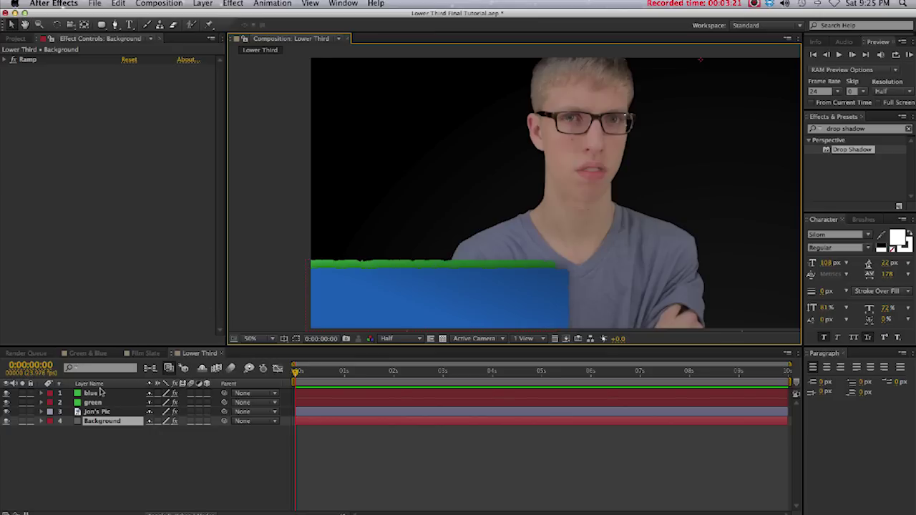
{"action": "left_click", "coordinate": [130, 24]}
{"action": "left_click_drag", "start_coordinate": [315, 273], "coordinate": [563, 325]}
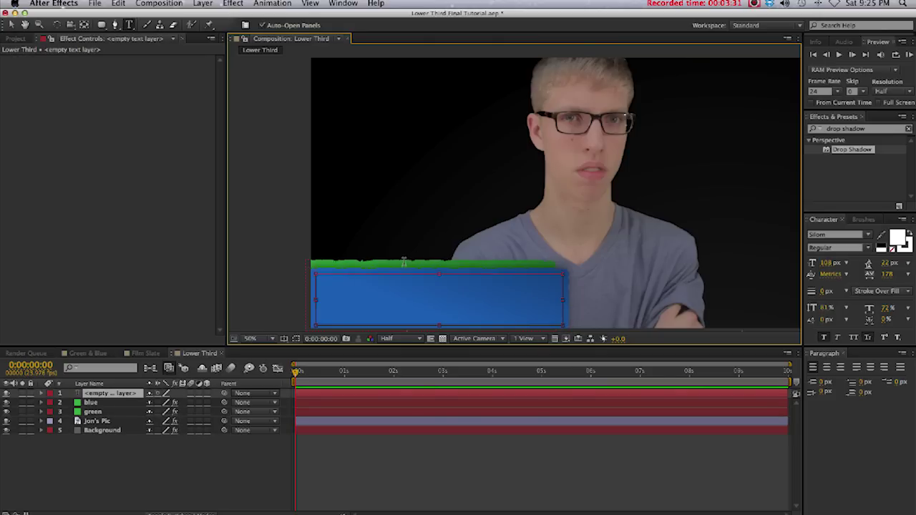
{"action": "type", "text": "Jon S"}
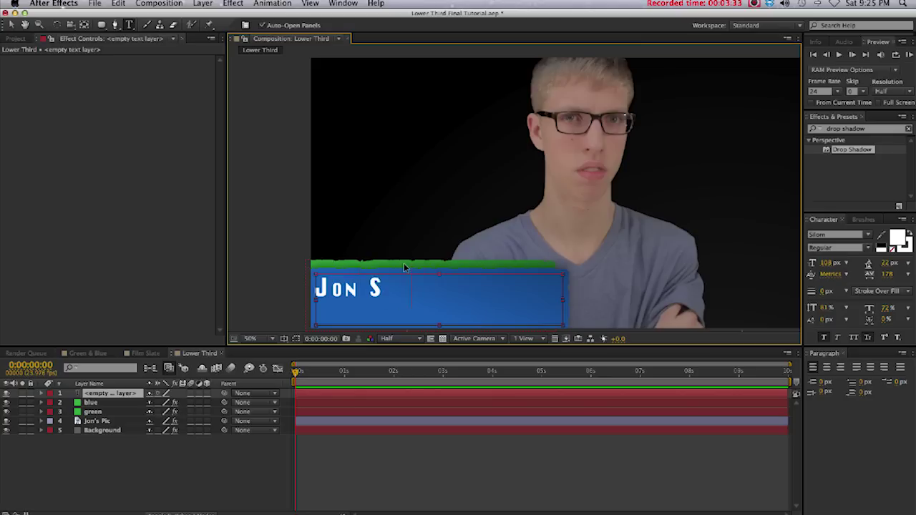
{"action": "type", "text": "chaefer"}
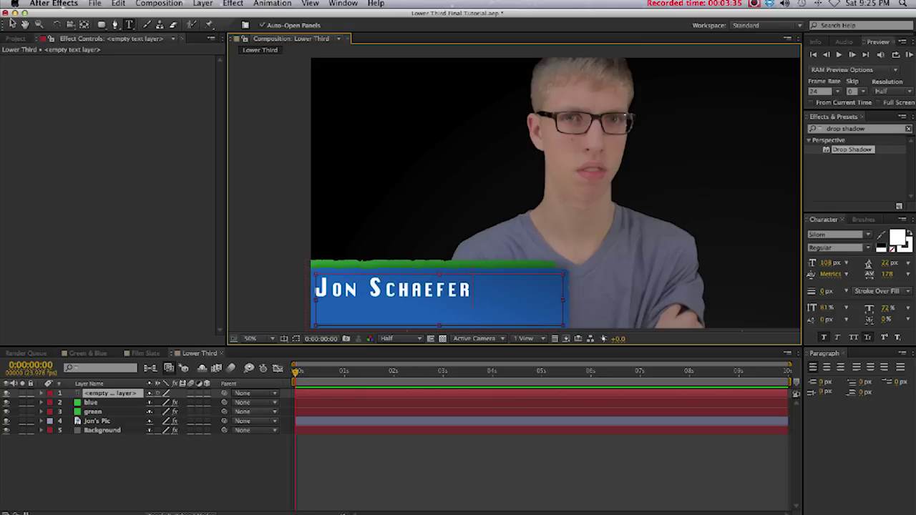
{"action": "left_click", "coordinate": [12, 25]}
Step: Move the name text's anchor point toward its centre
{"action": "left_click", "coordinate": [83, 25]}
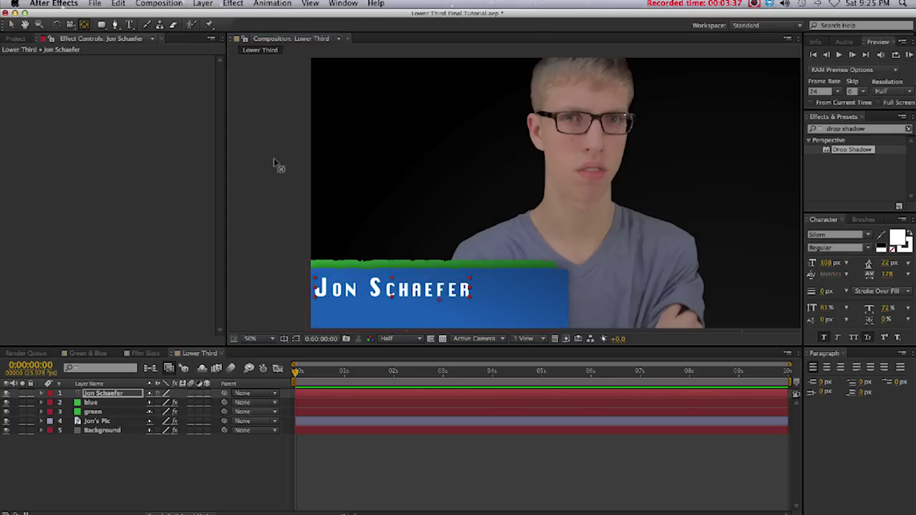
{"action": "left_click_drag", "start_coordinate": [440, 298], "coordinate": [385, 289]}
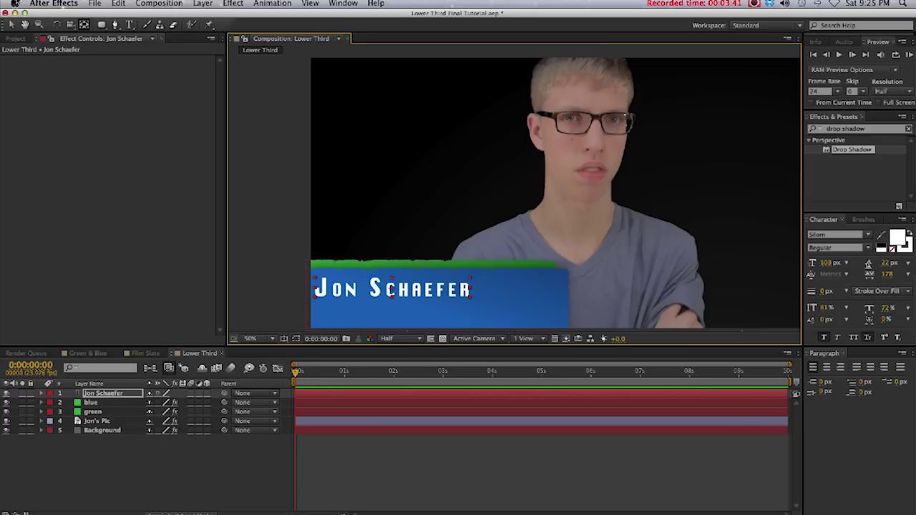
{"action": "key", "text": "v"}
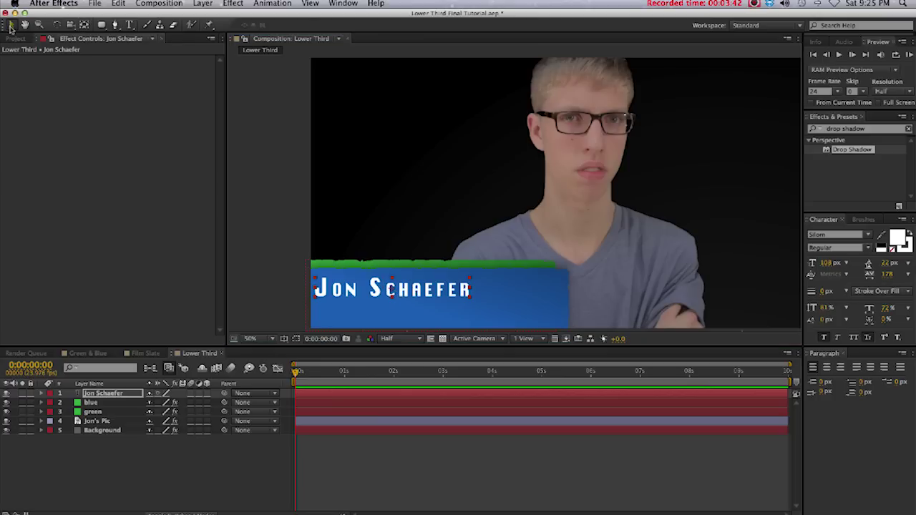
{"action": "left_click", "coordinate": [472, 301]}
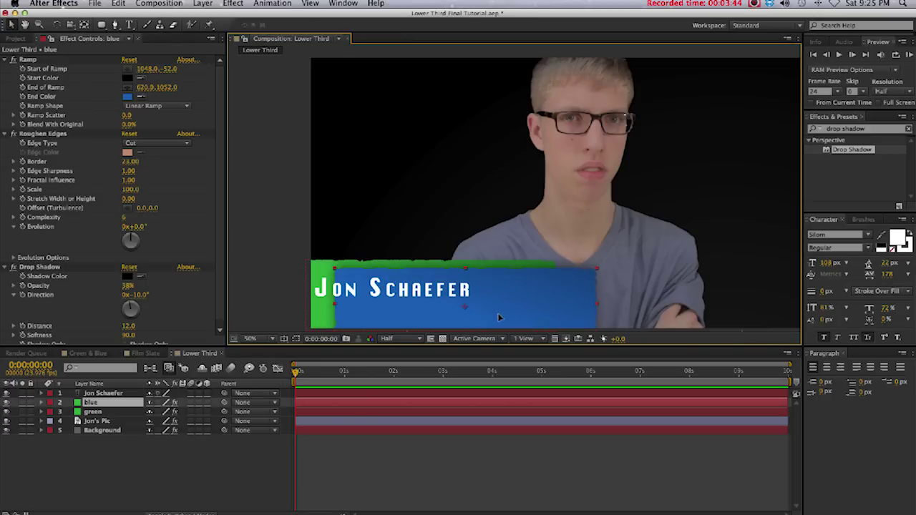
Step: Scale the name text up until it spans most of the blue bar
{"action": "left_click", "coordinate": [107, 394]}
{"action": "left_click_drag", "start_coordinate": [468, 301], "coordinate": [542, 309]}
{"action": "left_click", "coordinate": [547, 315]}
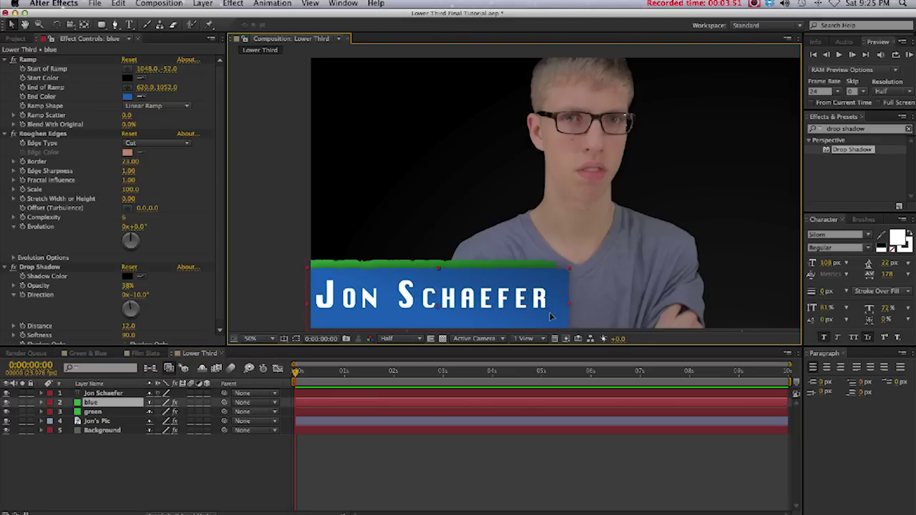
{"action": "left_click", "coordinate": [108, 393]}
{"action": "left_click_drag", "start_coordinate": [550, 315], "coordinate": [553, 305]}
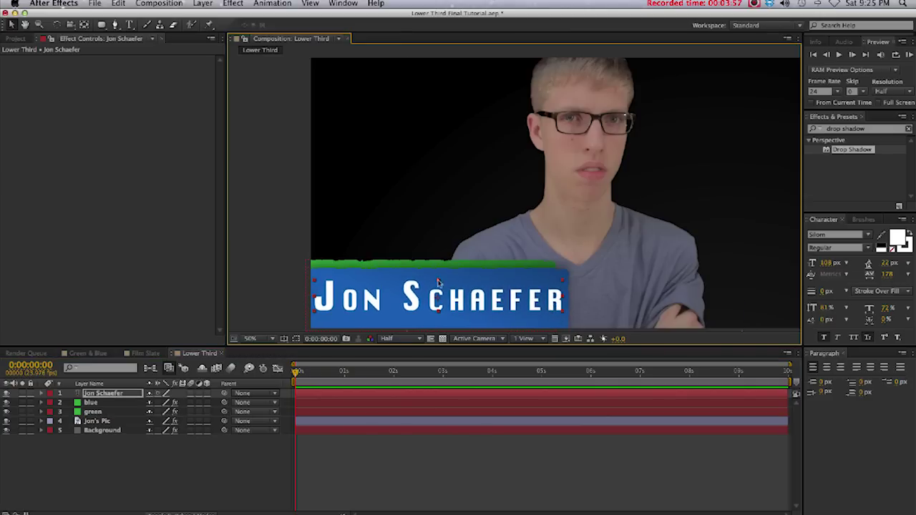
{"action": "left_click", "coordinate": [283, 263]}
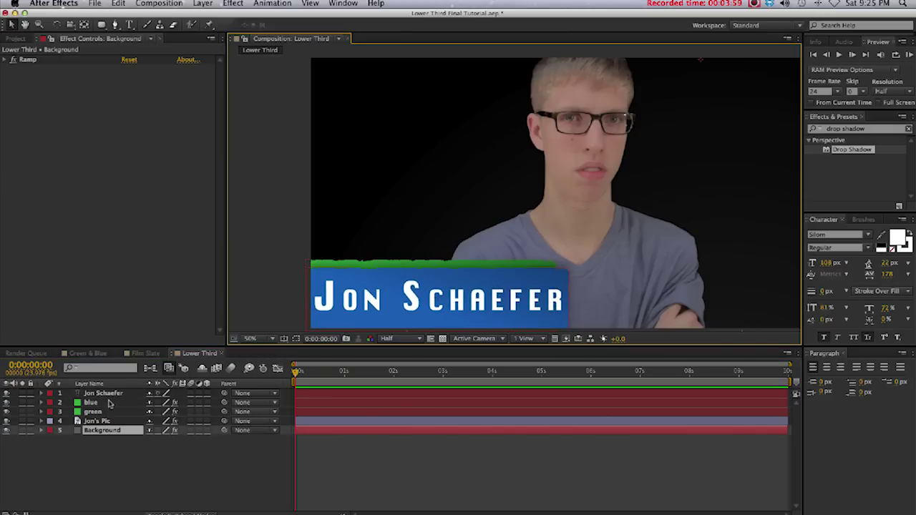
Step: Add a Stroke layer style to the name text with size 5
{"action": "left_click", "coordinate": [109, 395]}
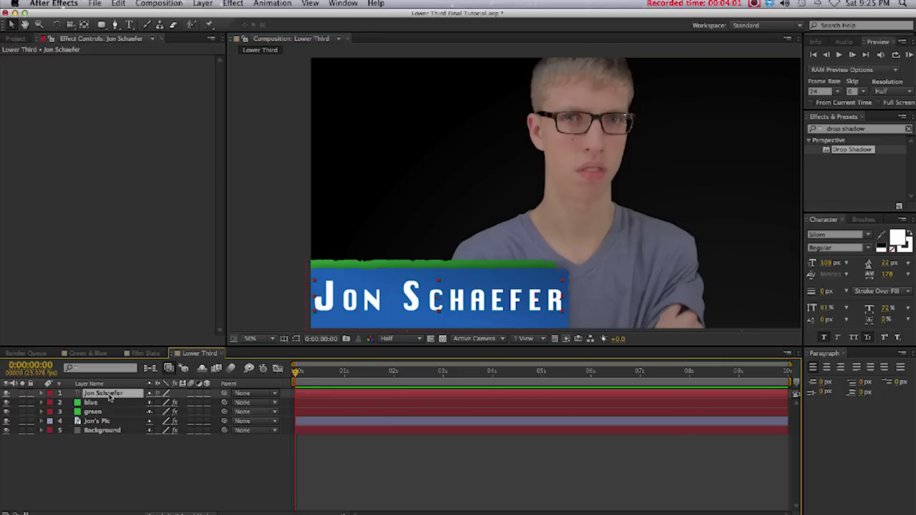
{"action": "right_click", "coordinate": [109, 397]}
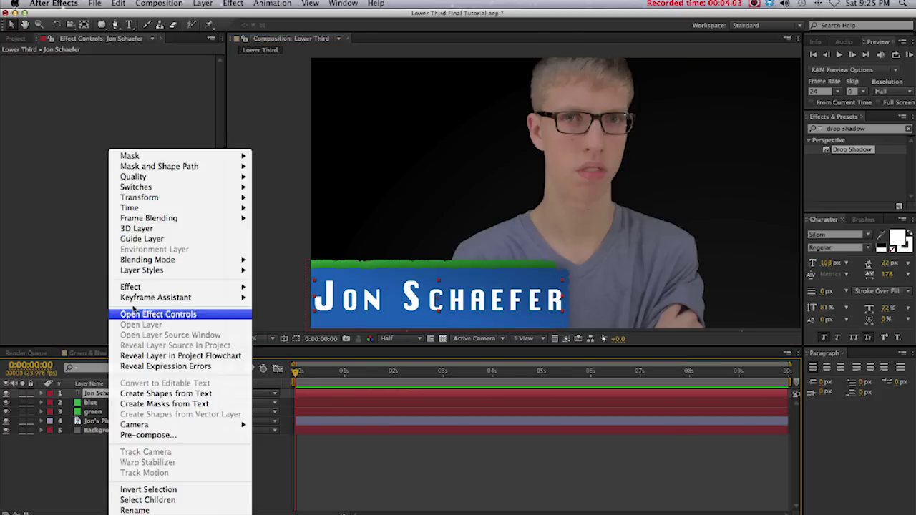
{"action": "mouse_move", "coordinate": [143, 272]}
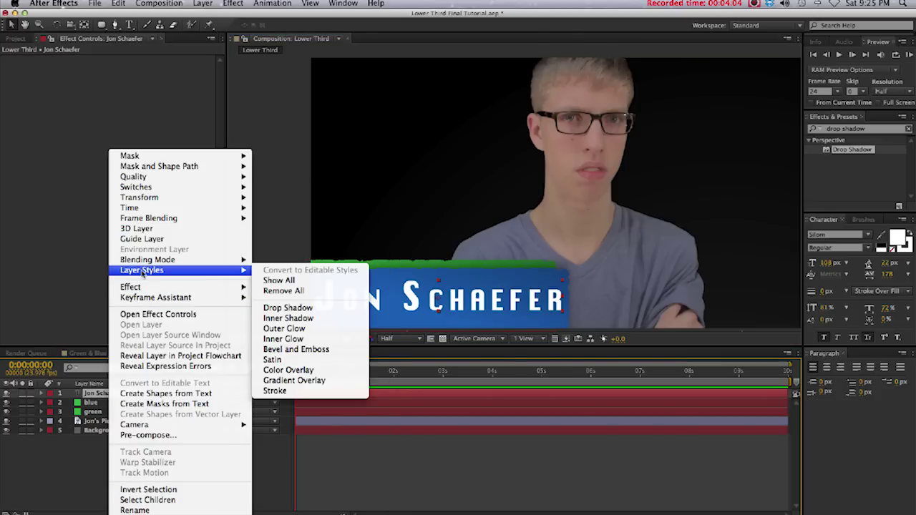
{"action": "left_click", "coordinate": [275, 391]}
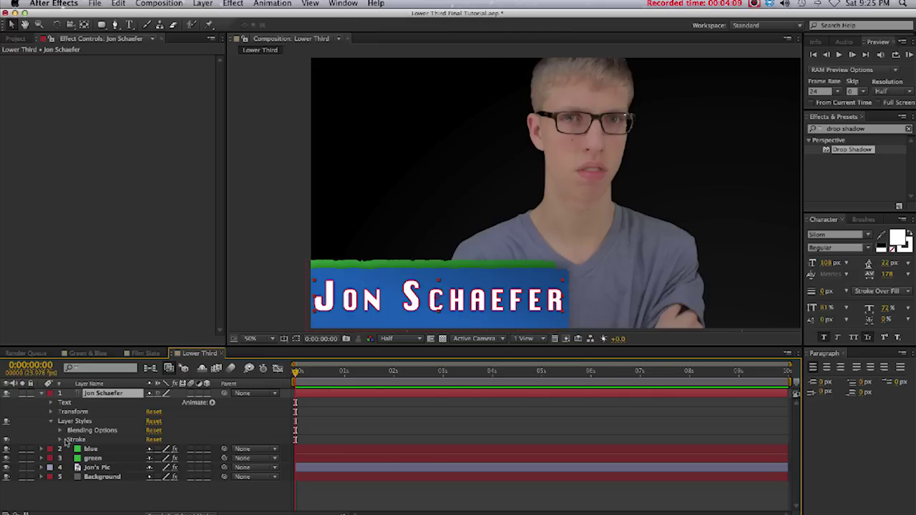
{"action": "left_click", "coordinate": [61, 439]}
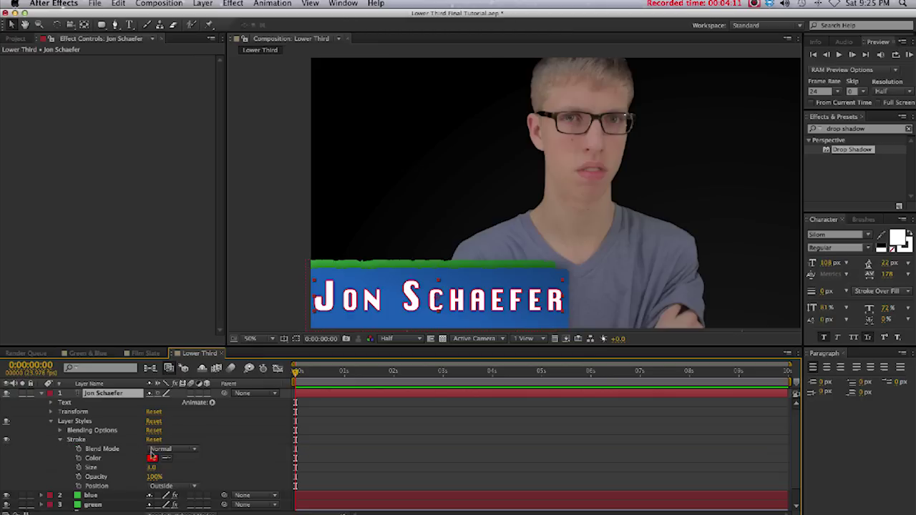
{"action": "left_click", "coordinate": [151, 467]}
{"action": "type", "text": "5"}
{"action": "key", "text": "Return"}
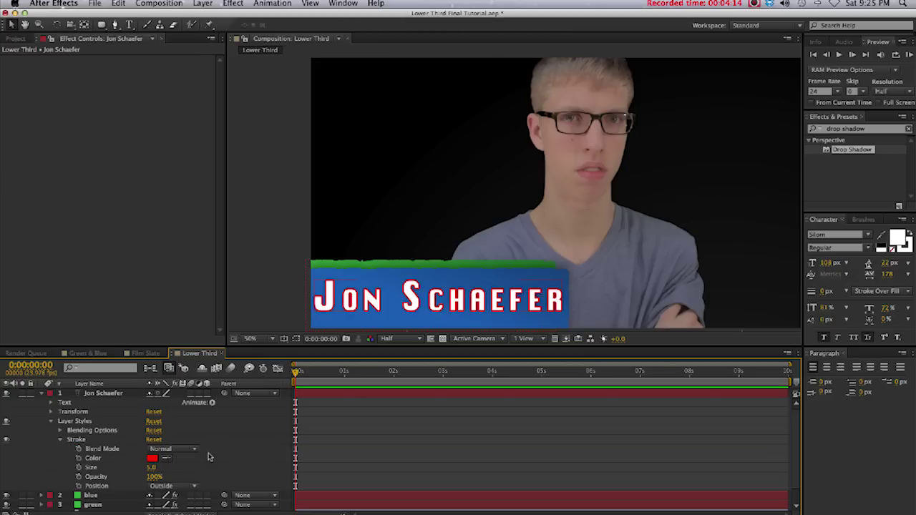
Step: Set the stroke's blend mode to Overlay and its colour to dark blue
{"action": "left_click", "coordinate": [156, 453]}
{"action": "left_click", "coordinate": [175, 346]}
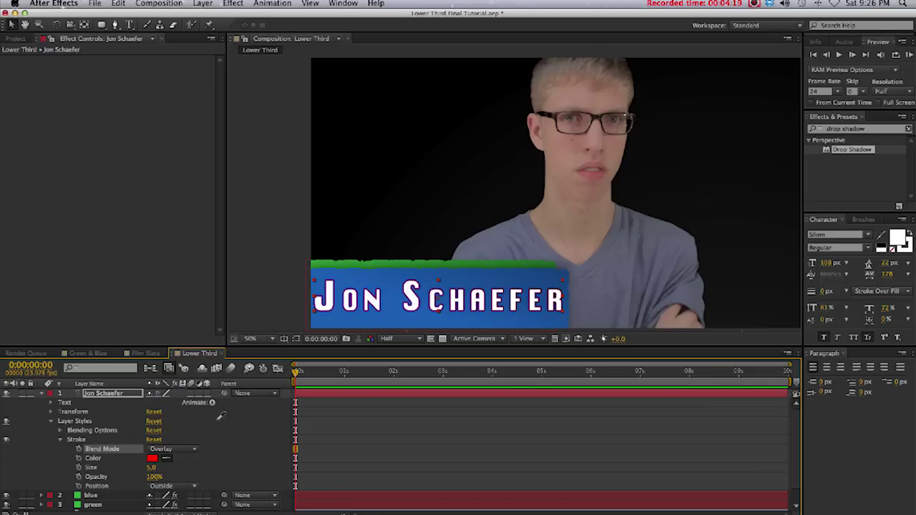
{"action": "left_click", "coordinate": [395, 280]}
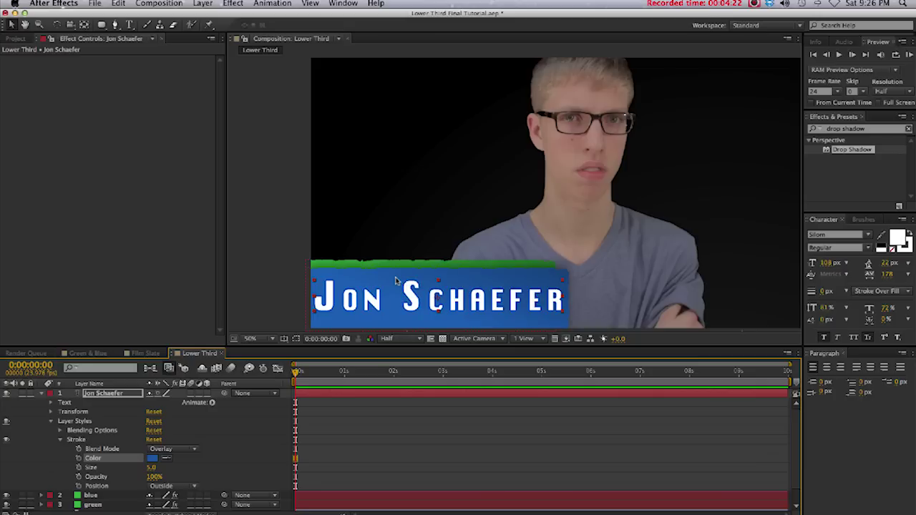
{"action": "left_click", "coordinate": [153, 458]}
{"action": "mouse_move", "coordinate": [263, 368]}
{"action": "left_mouse_down"}
{"action": "mouse_move", "coordinate": [251, 374]}
{"action": "mouse_move", "coordinate": [256, 380]}
{"action": "mouse_move", "coordinate": [239, 378]}
{"action": "left_mouse_up"}
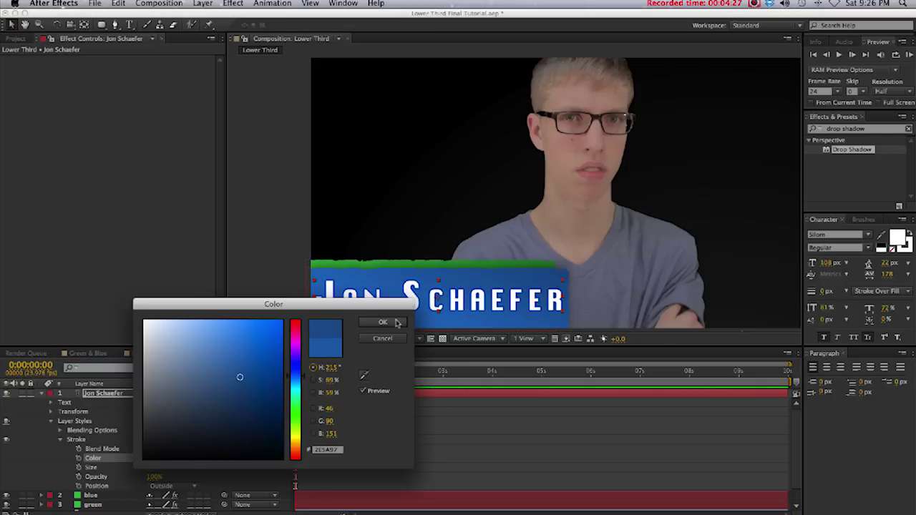
{"action": "left_click", "coordinate": [384, 323]}
{"action": "left_click", "coordinate": [282, 252]}
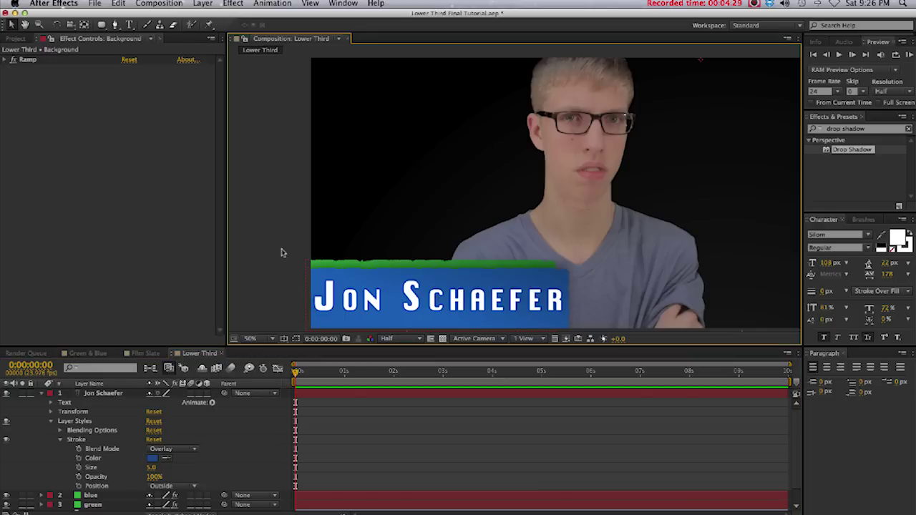
{"action": "left_click", "coordinate": [43, 393]}
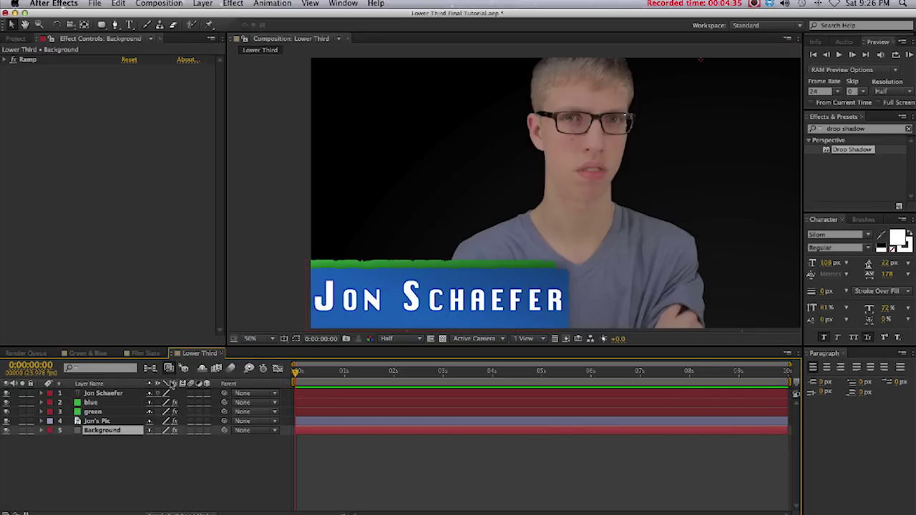
Step: Duplicate the green bar layer and delete the copy's existing Mask 1
{"action": "left_click", "coordinate": [94, 413]}
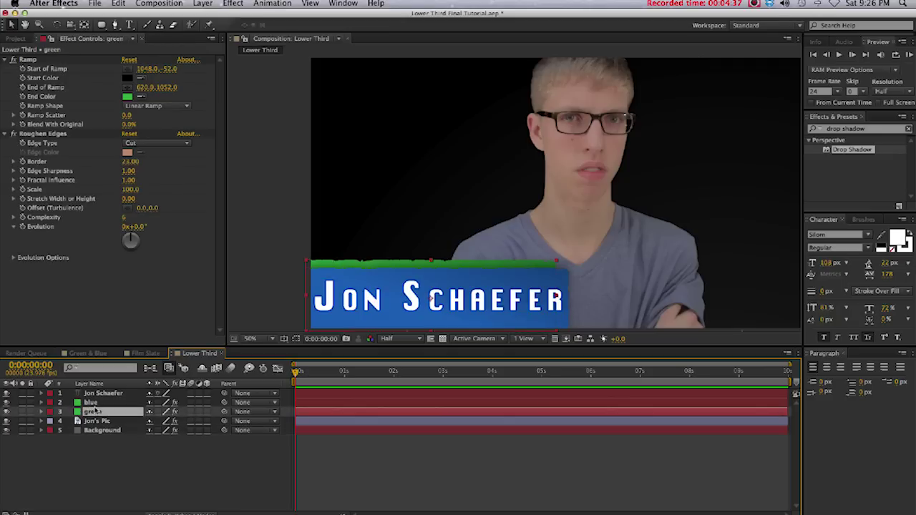
{"action": "key", "text": "super+d"}
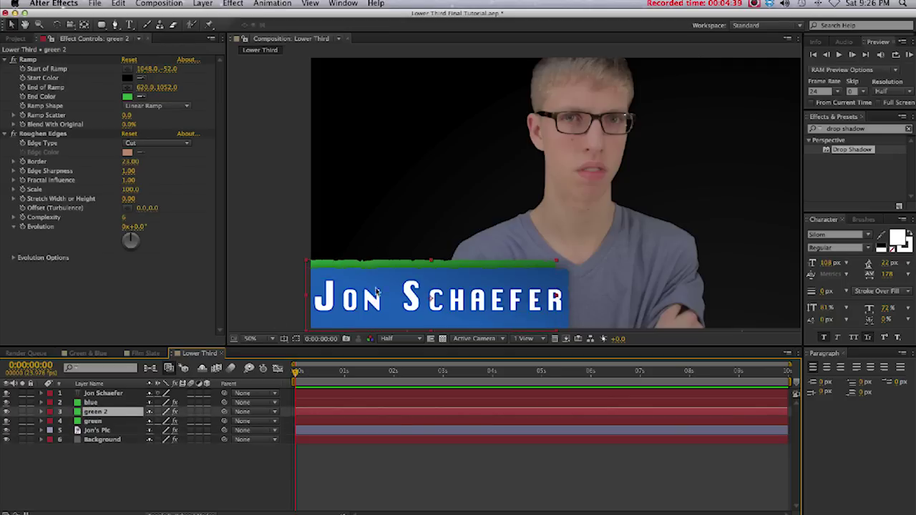
{"action": "left_click_drag", "start_coordinate": [403, 262], "coordinate": [436, 164]}
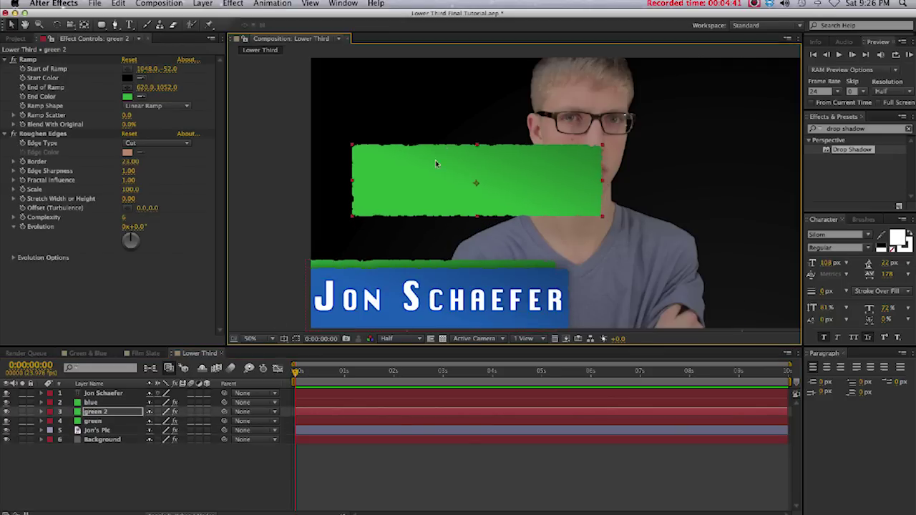
{"action": "left_click", "coordinate": [41, 412]}
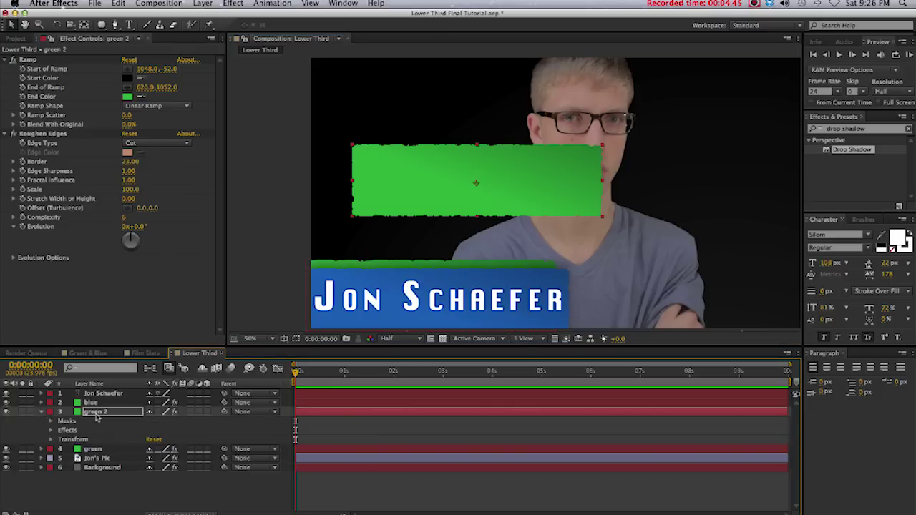
{"action": "left_click", "coordinate": [52, 423]}
{"action": "left_click", "coordinate": [86, 430]}
{"action": "key", "text": "Delete"}
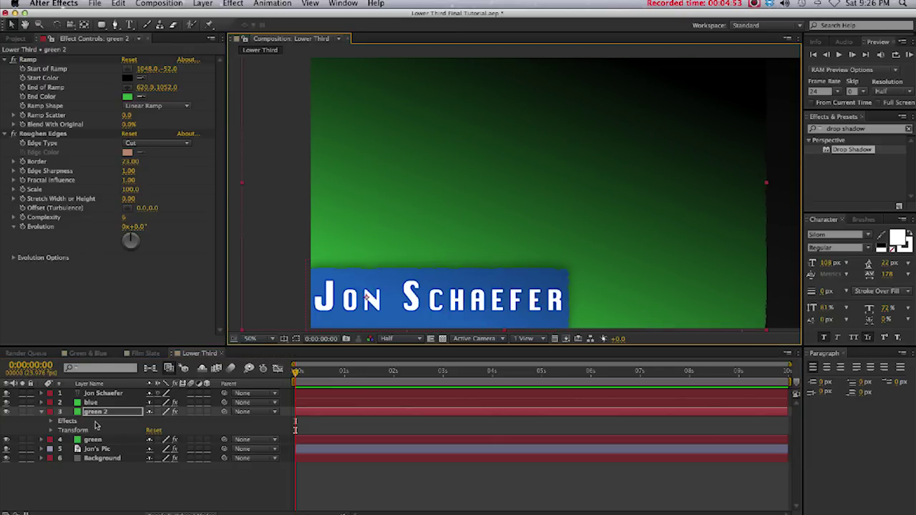
Step: Zoom the viewer to 100% and draw a thin rectangle mask strip beneath the name
{"action": "key", "text": "space"}
{"action": "left_click_drag", "start_coordinate": [422, 276], "coordinate": [461, 226]}
{"action": "key", "text": "."}
{"action": "key", "text": "space"}
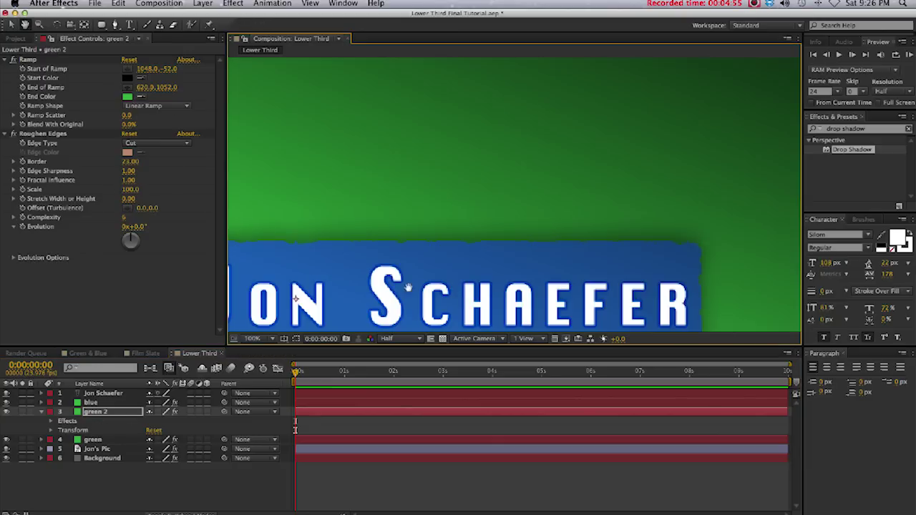
{"action": "left_click_drag", "start_coordinate": [408, 287], "coordinate": [530, 139]}
{"action": "left_click", "coordinate": [101, 25]}
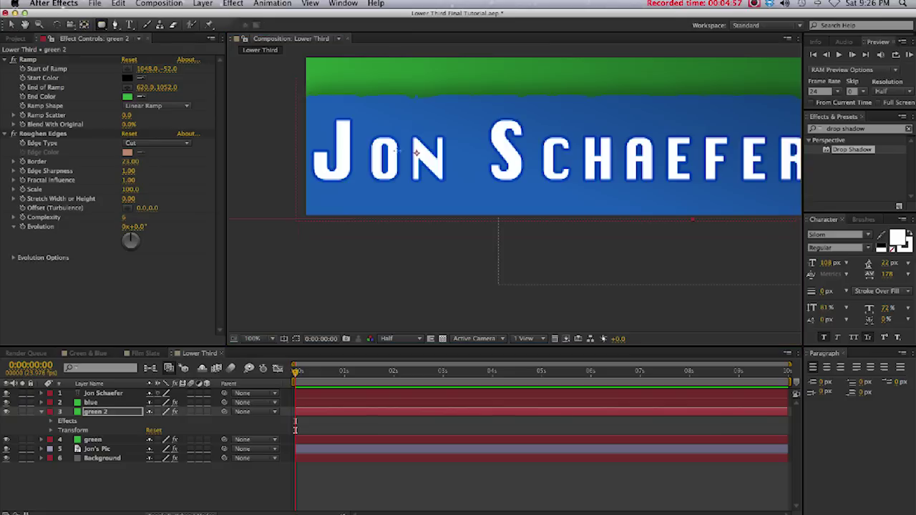
{"action": "key", "text": "space"}
{"action": "left_click_drag", "start_coordinate": [417, 152], "coordinate": [339, 198]}
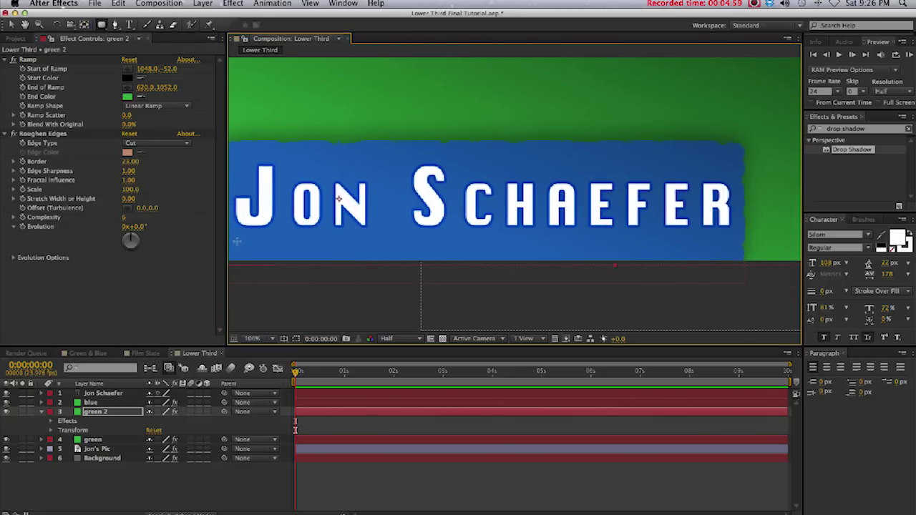
{"action": "left_click_drag", "start_coordinate": [237, 242], "coordinate": [626, 228]}
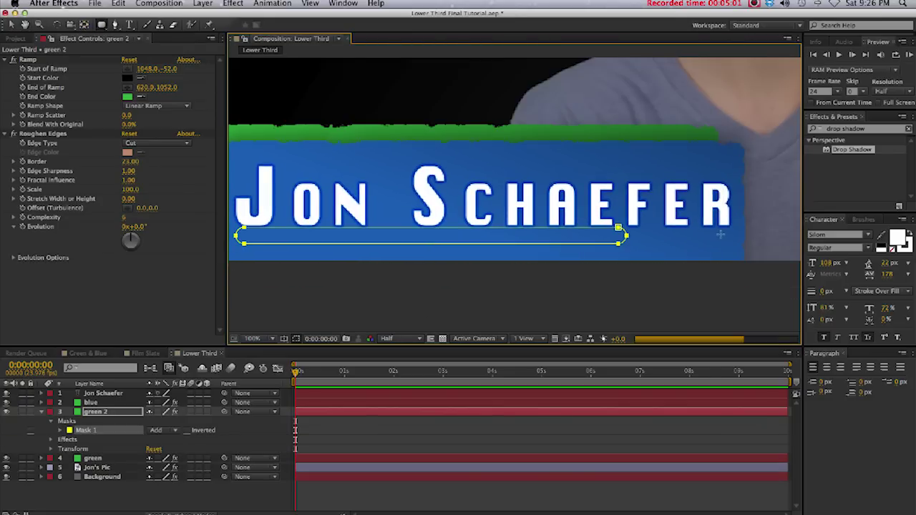
{"action": "left_click_drag", "start_coordinate": [721, 233], "coordinate": [725, 234]}
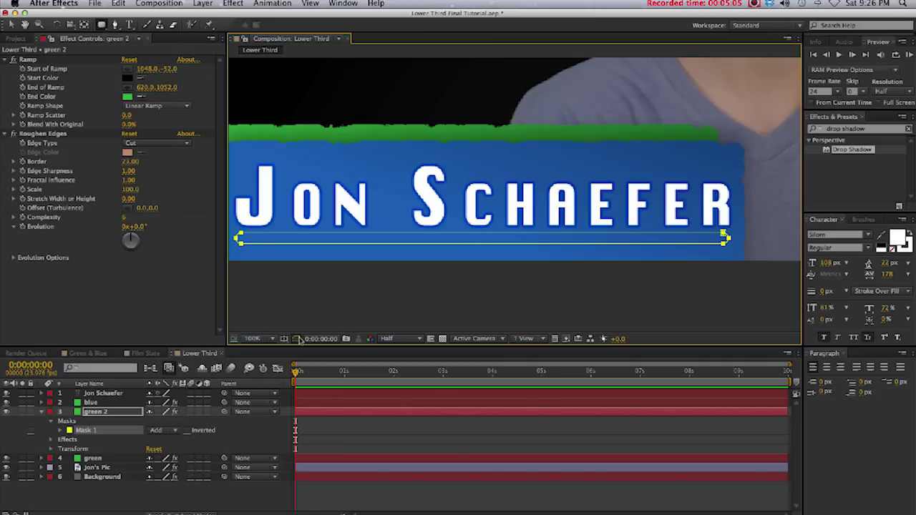
{"action": "left_click", "coordinate": [294, 339]}
Step: Move the green copy above the blue bar and set its Roughen Edges border to 15
{"action": "left_click", "coordinate": [41, 412]}
{"action": "left_click_drag", "start_coordinate": [98, 414], "coordinate": [101, 405]}
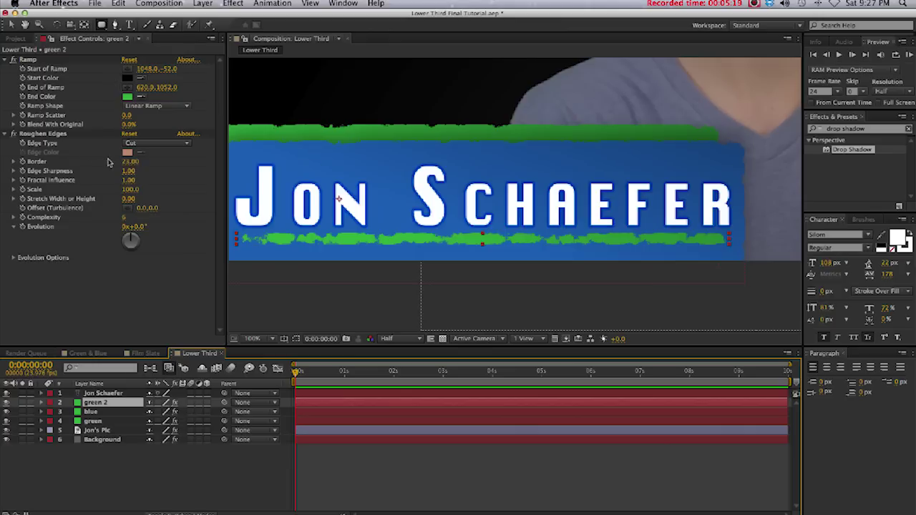
{"action": "left_click", "coordinate": [129, 162]}
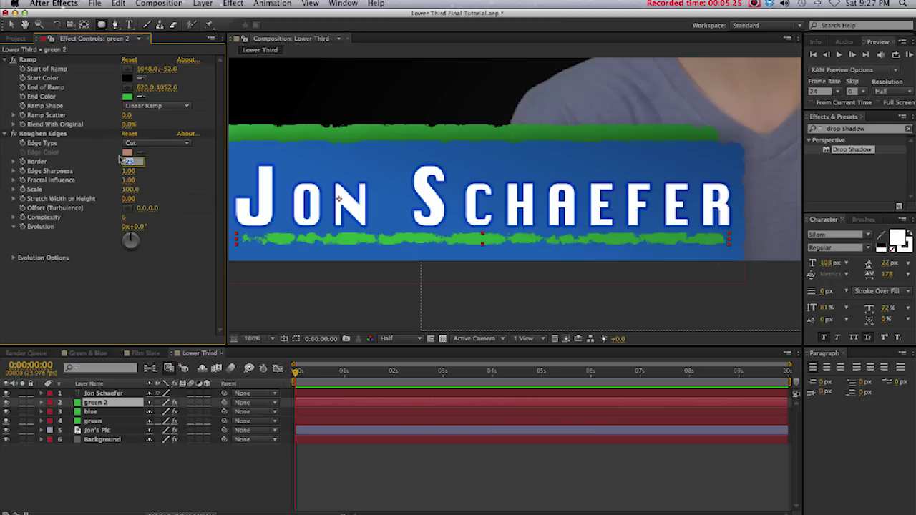
{"action": "type", "text": "15"}
{"action": "key", "text": "Return"}
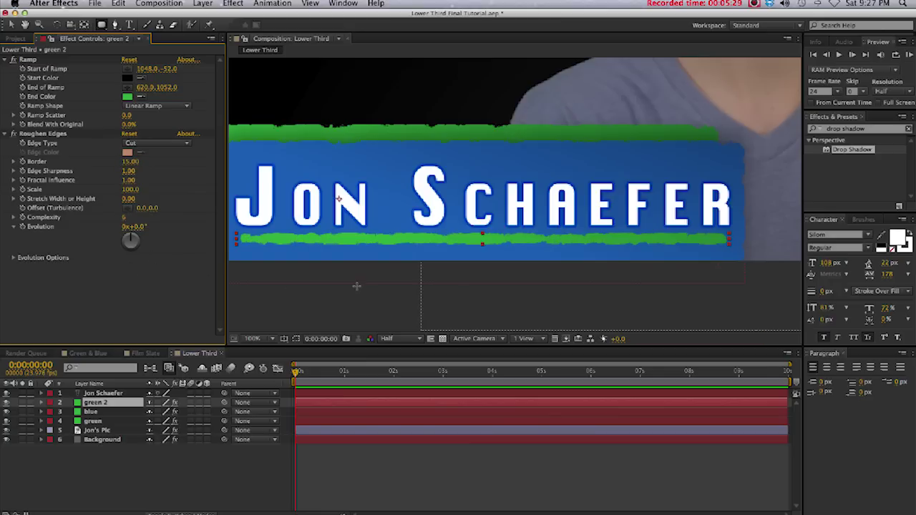
Step: Zoom the viewer back to 50% and lower the Roughen Edges border to 10
{"action": "scroll", "coordinate": [357, 286], "scroll_direction": "down", "scroll_amount": 1}
{"action": "left_click", "coordinate": [457, 150]}
{"action": "left_click_drag", "start_coordinate": [457, 149], "coordinate": [432, 183]}
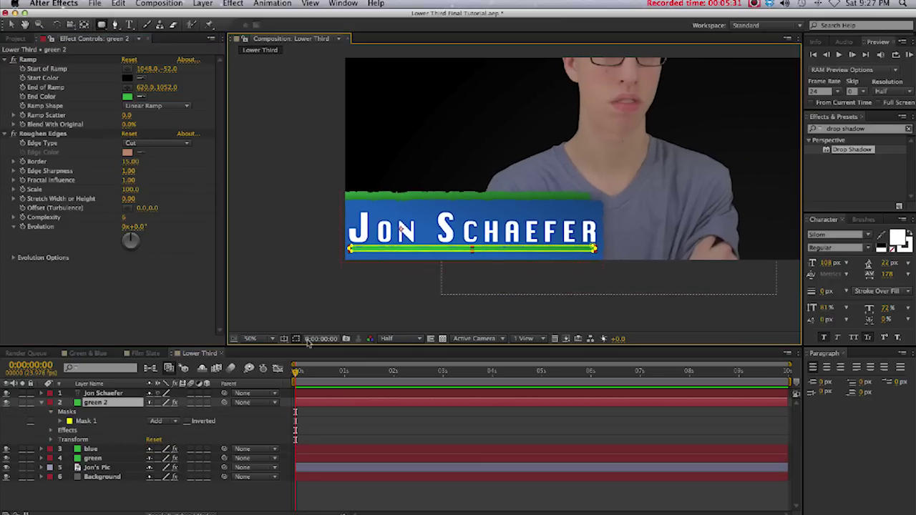
{"action": "left_click", "coordinate": [299, 339]}
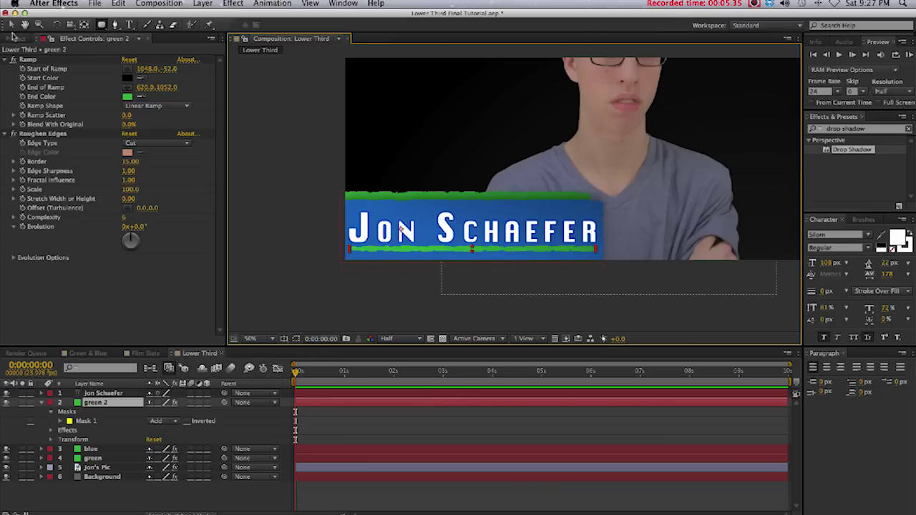
{"action": "left_click", "coordinate": [136, 161]}
{"action": "type", "text": "1"}
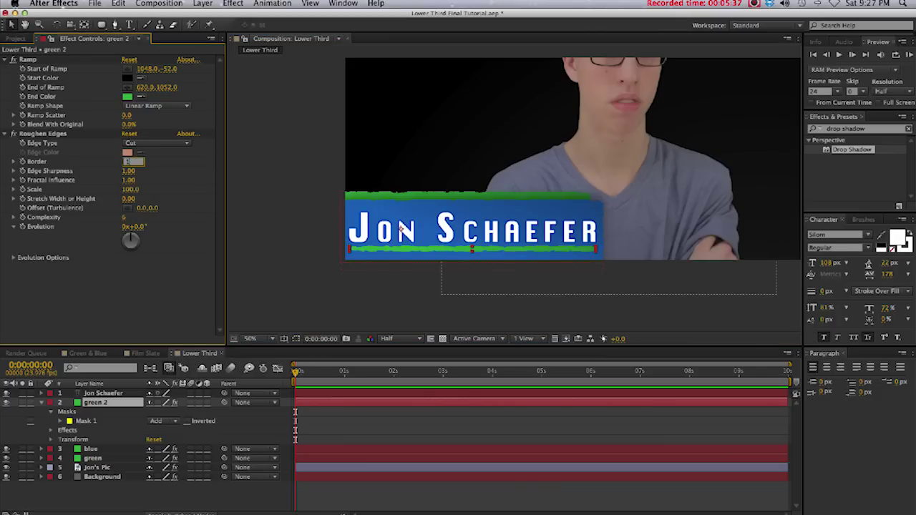
{"action": "type", "text": "0"}
{"action": "left_click", "coordinate": [164, 280]}
{"action": "scroll", "coordinate": [337, 254], "scroll_direction": "up", "scroll_amount": 1}
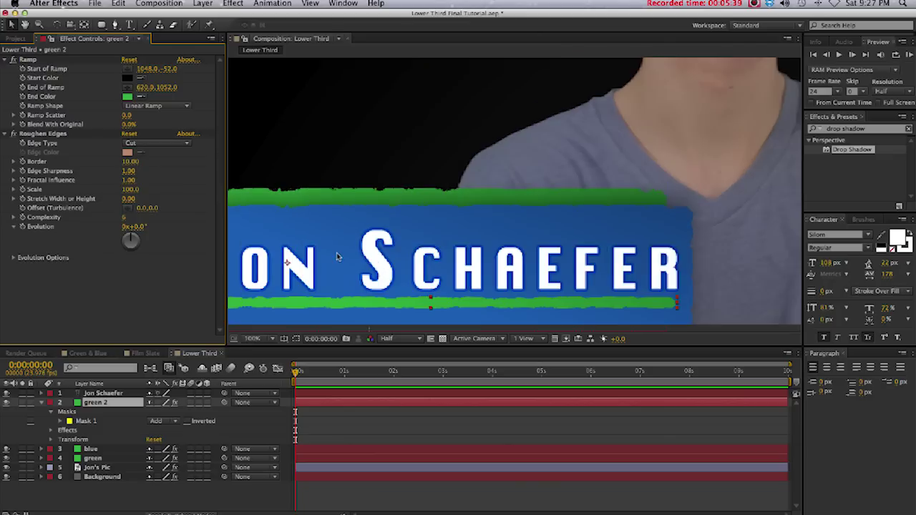
{"action": "left_click_drag", "start_coordinate": [324, 266], "coordinate": [396, 260]}
{"action": "scroll", "coordinate": [387, 265], "scroll_direction": "down", "scroll_amount": 1}
{"action": "left_click", "coordinate": [393, 262]}
{"action": "left_click_drag", "start_coordinate": [456, 233], "coordinate": [351, 281]}
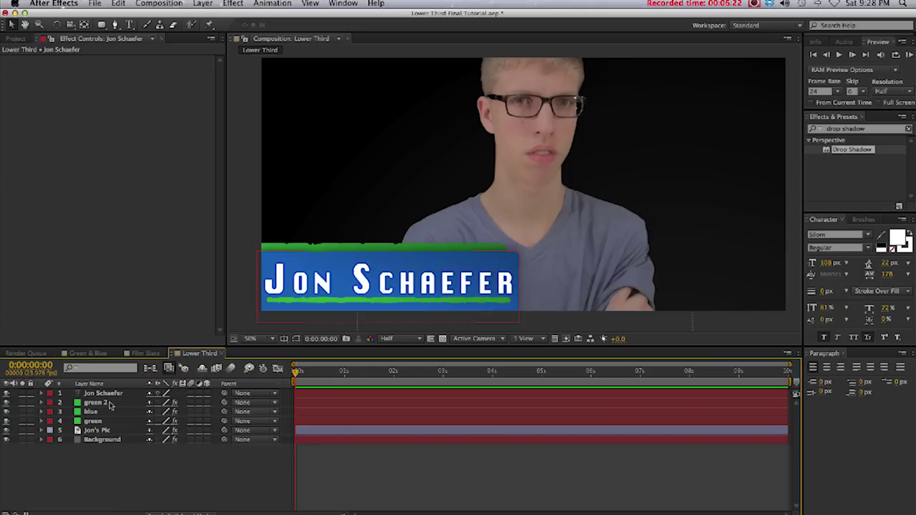
{"action": "left_click", "coordinate": [104, 394]}
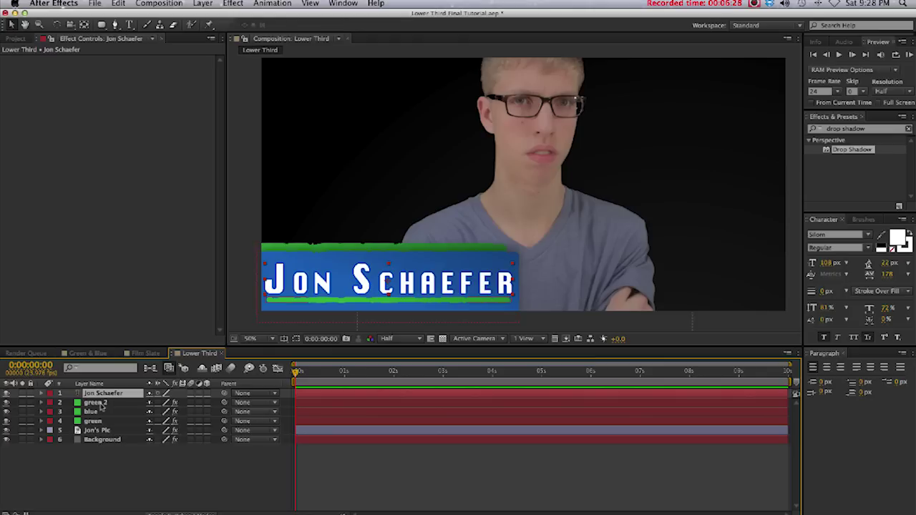
{"action": "left_click", "coordinate": [97, 403], "text": "shift"}
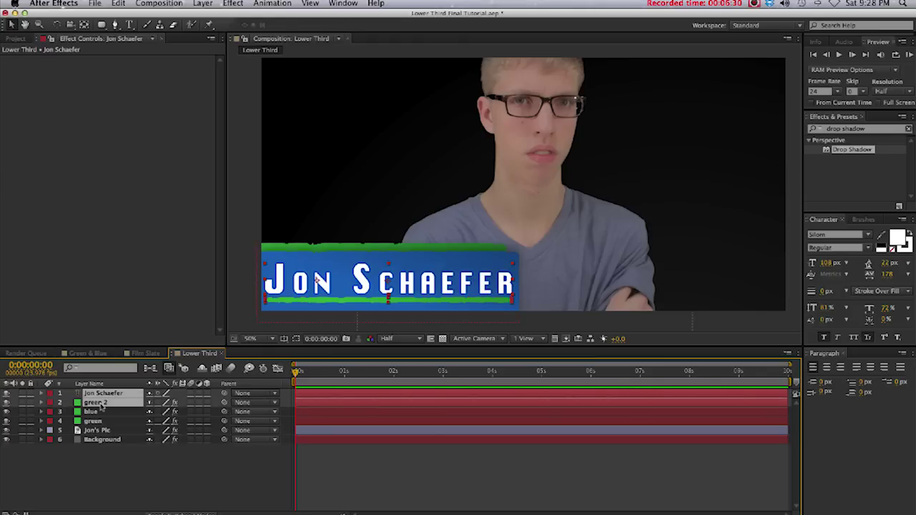
{"action": "left_click", "coordinate": [104, 421], "text": "super"}
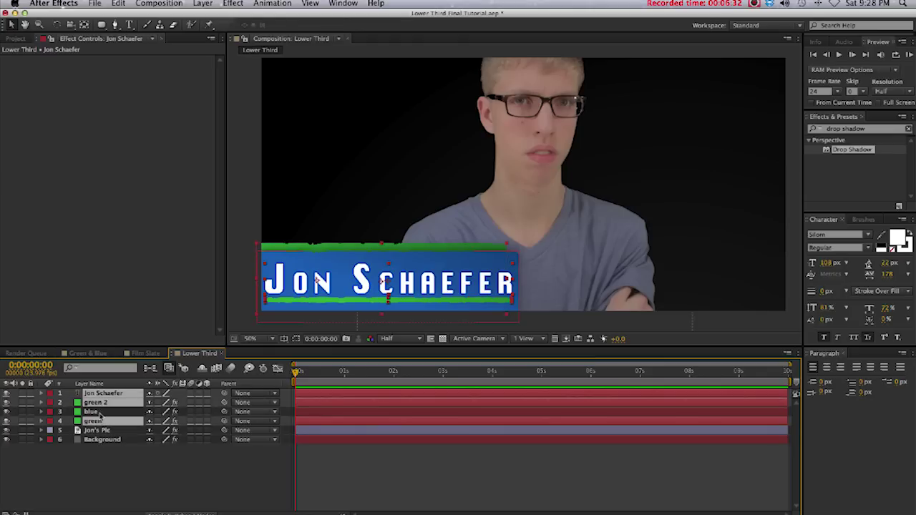
{"action": "left_click", "coordinate": [100, 412], "text": "super"}
{"action": "left_click", "coordinate": [102, 422], "text": "super"}
{"action": "right_click", "coordinate": [103, 410]}
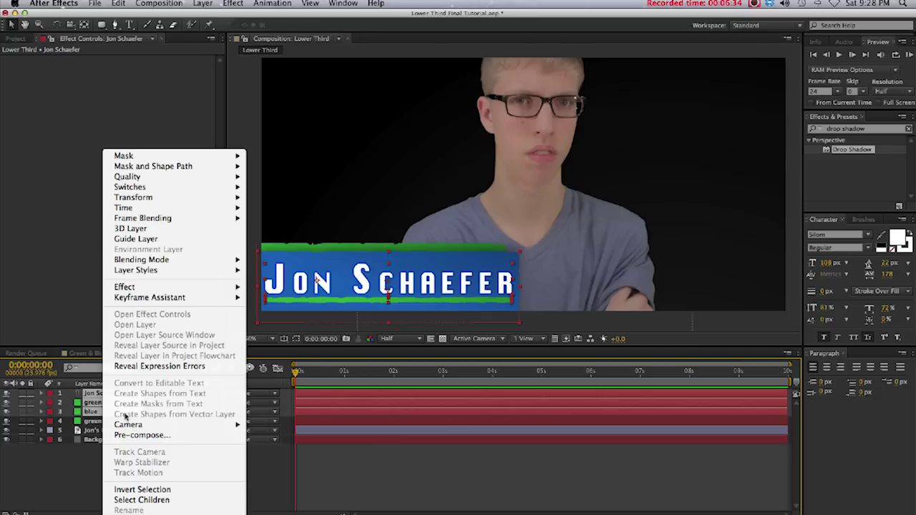
{"action": "left_click", "coordinate": [143, 436]}
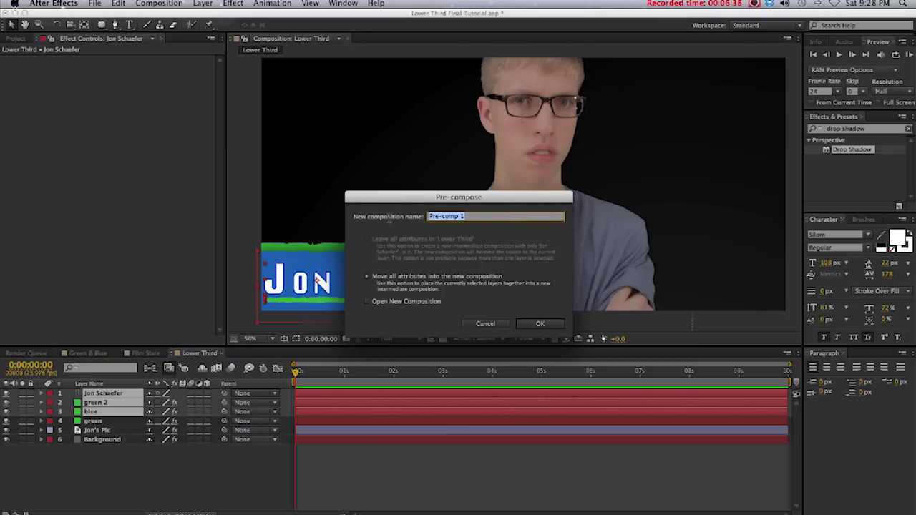
{"action": "type", "text": "Top Layer"}
{"action": "key", "text": "Return"}
Step: Move the Top Layer's anchor point to the banner's lower-left corner with the Pan Behind tool
{"action": "left_click", "coordinate": [533, 166]}
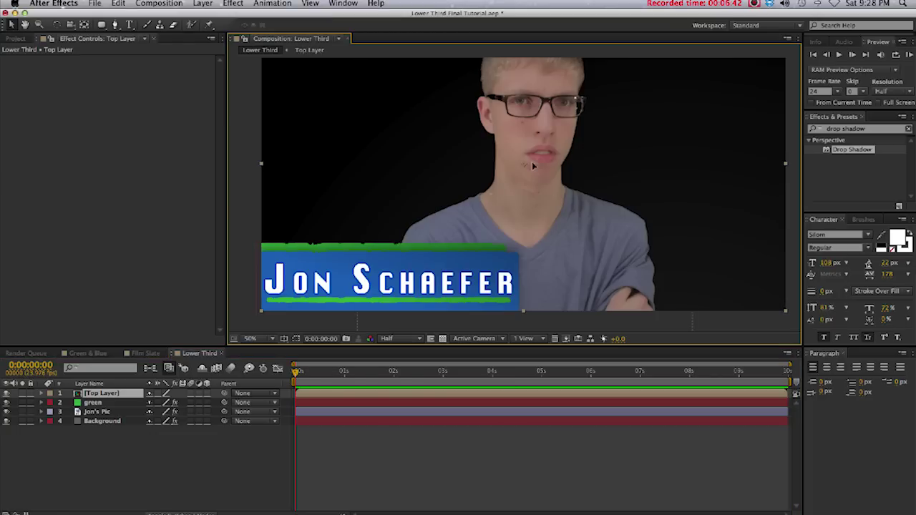
{"action": "left_click_drag", "start_coordinate": [532, 166], "coordinate": [553, 149]}
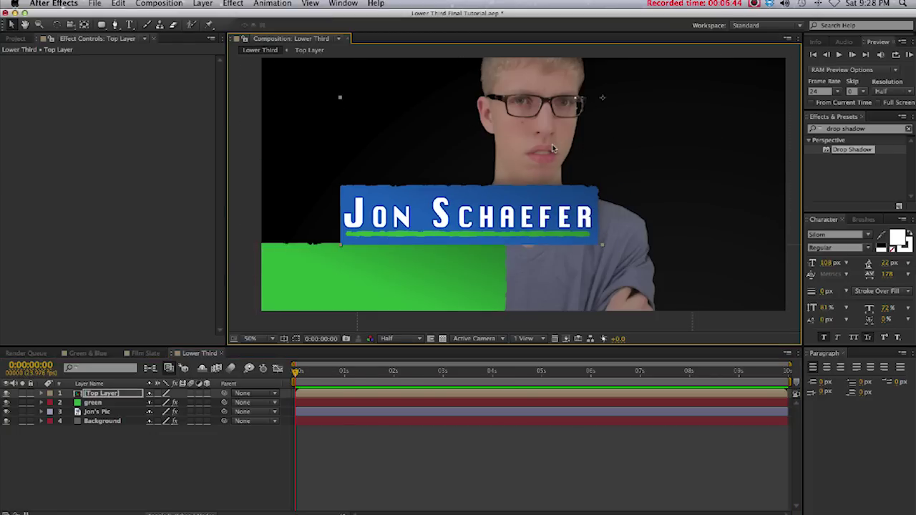
{"action": "key", "text": "super+z"}
{"action": "left_click", "coordinate": [84, 25]}
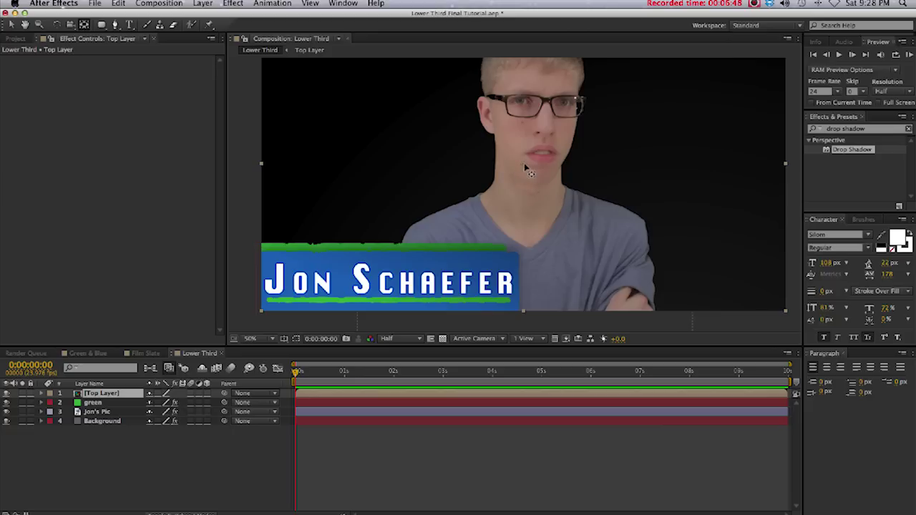
{"action": "left_click_drag", "start_coordinate": [525, 166], "coordinate": [342, 265]}
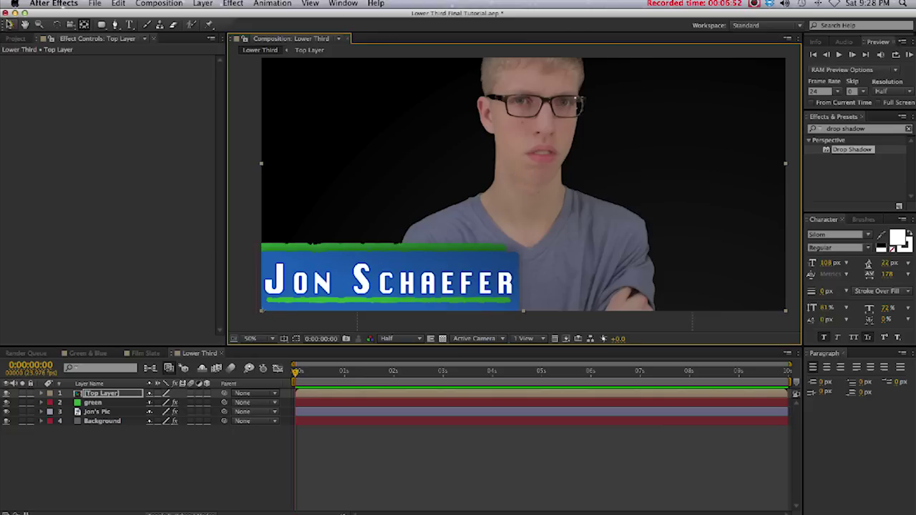
{"action": "left_click", "coordinate": [12, 26]}
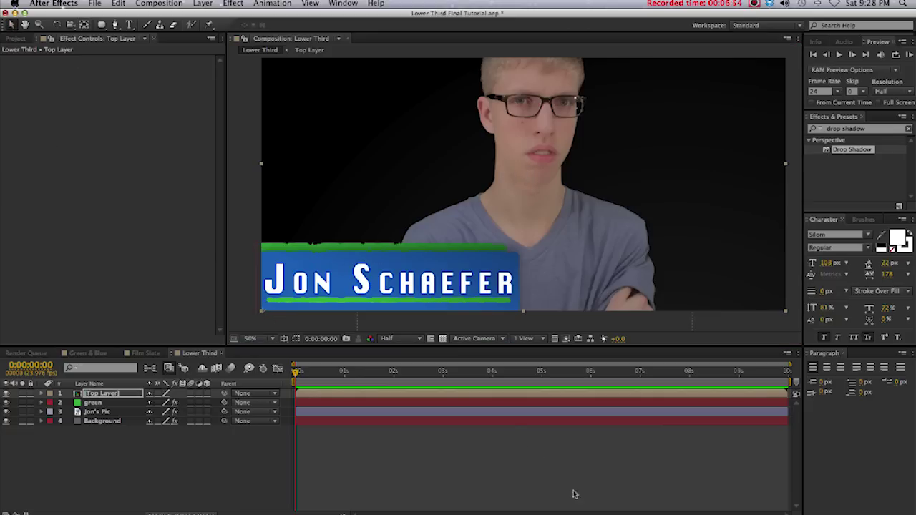
Step: Rotate the banner down toward the bottom edge with the Rotation tool
{"action": "key", "text": "w"}
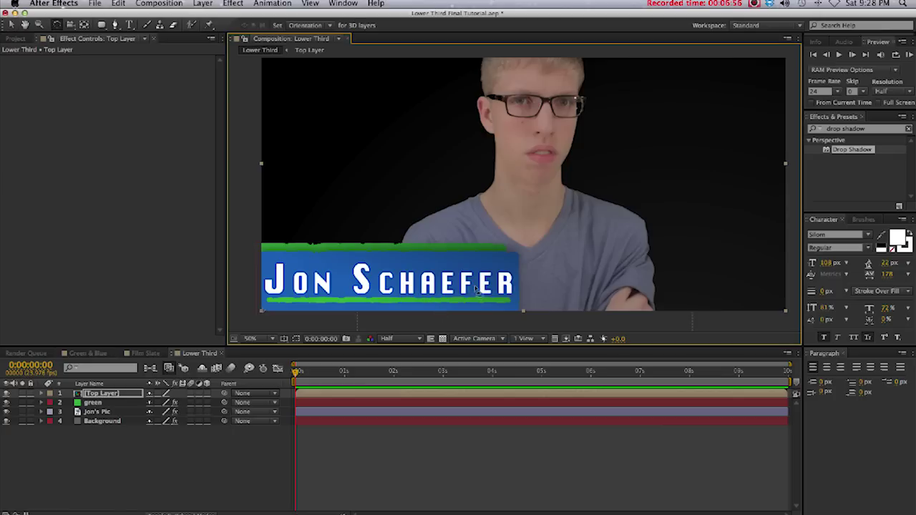
{"action": "left_click_drag", "start_coordinate": [475, 289], "coordinate": [368, 330]}
{"action": "key", "text": "ctrl+z"}
{"action": "left_click_drag", "start_coordinate": [478, 286], "coordinate": [175, 177]}
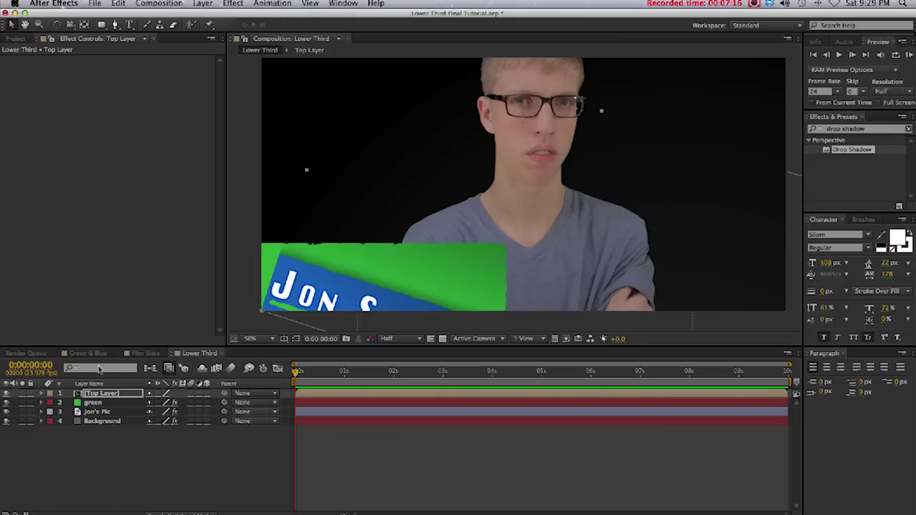
{"action": "double_click", "coordinate": [93, 394]}
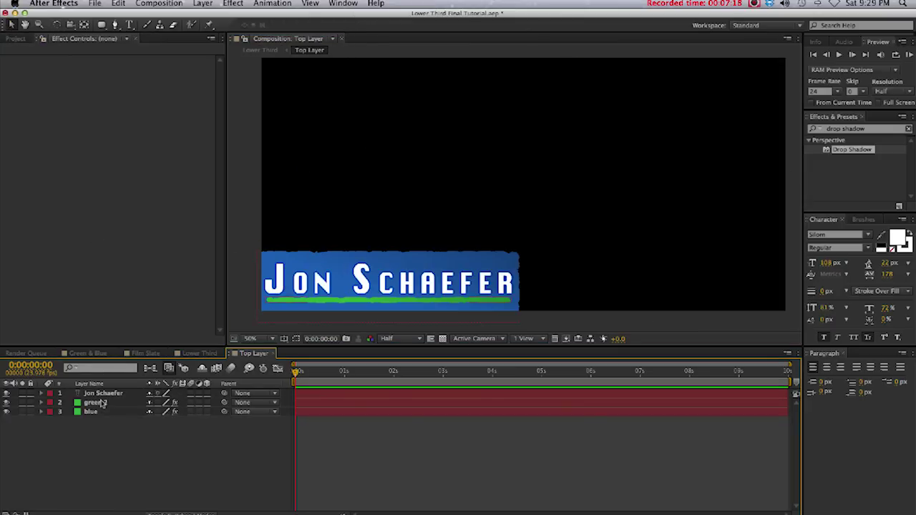
{"action": "left_click", "coordinate": [102, 394]}
{"action": "left_click", "coordinate": [104, 413], "text": "shift"}
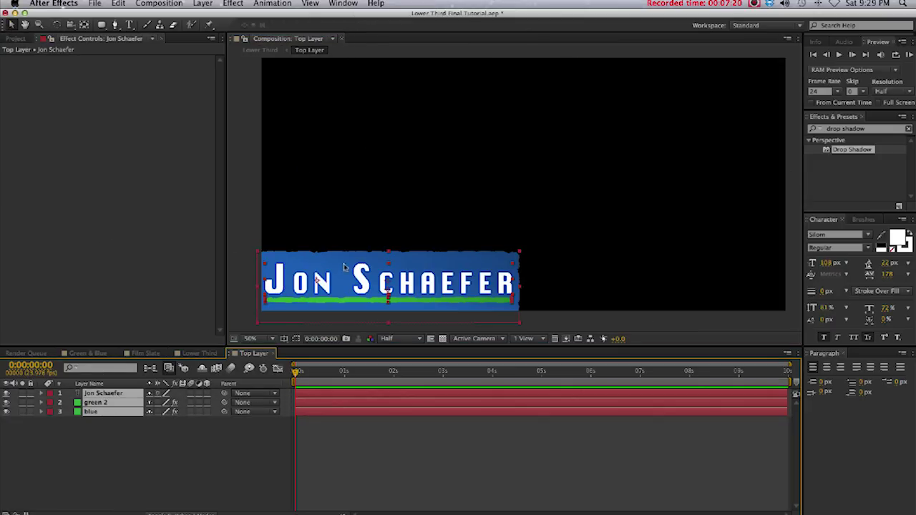
{"action": "left_click_drag", "start_coordinate": [336, 286], "coordinate": [367, 257]}
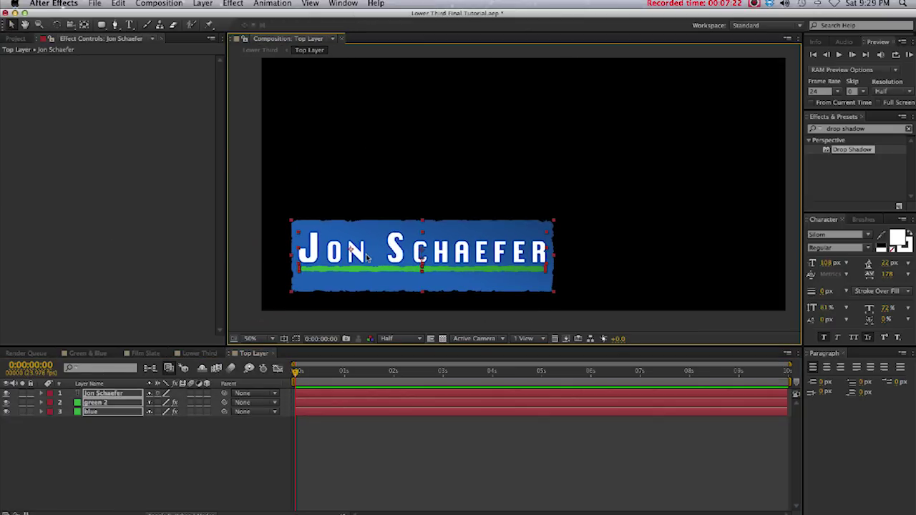
{"action": "left_click", "coordinate": [319, 306]}
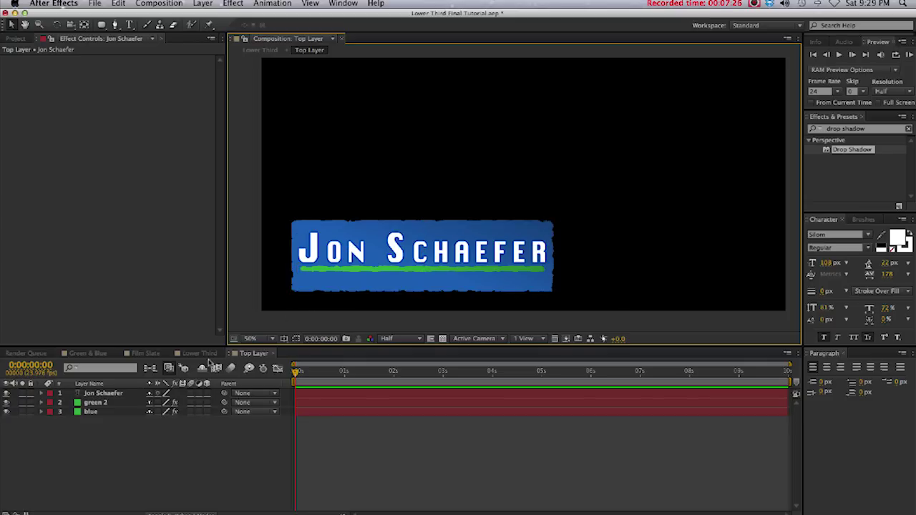
{"action": "left_click", "coordinate": [188, 353]}
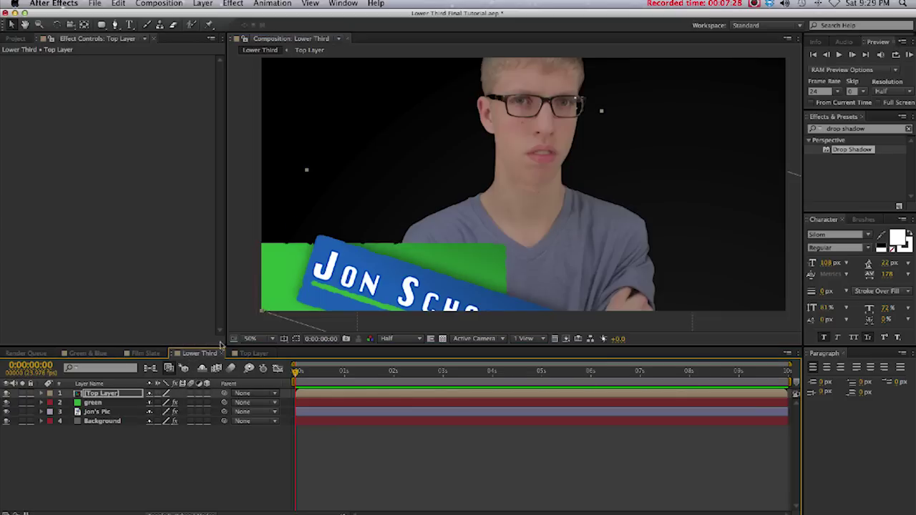
{"action": "left_click", "coordinate": [259, 353]}
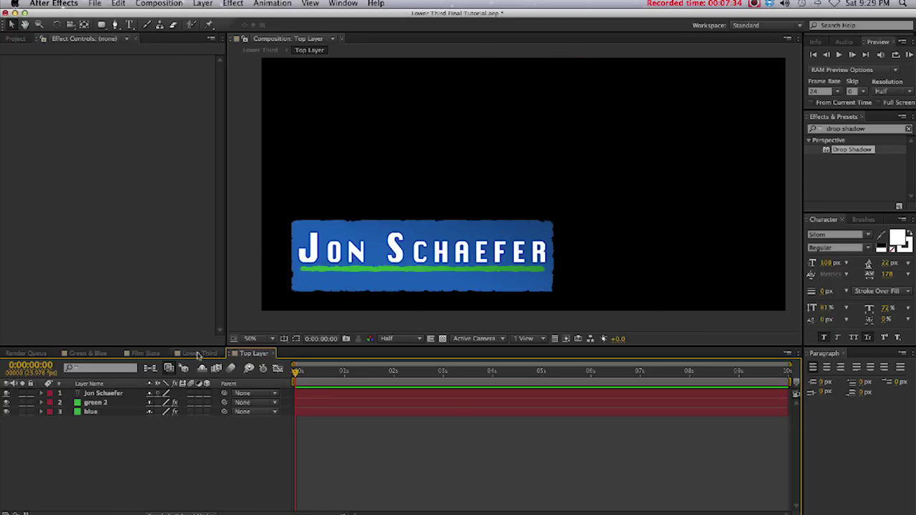
{"action": "left_click", "coordinate": [199, 354]}
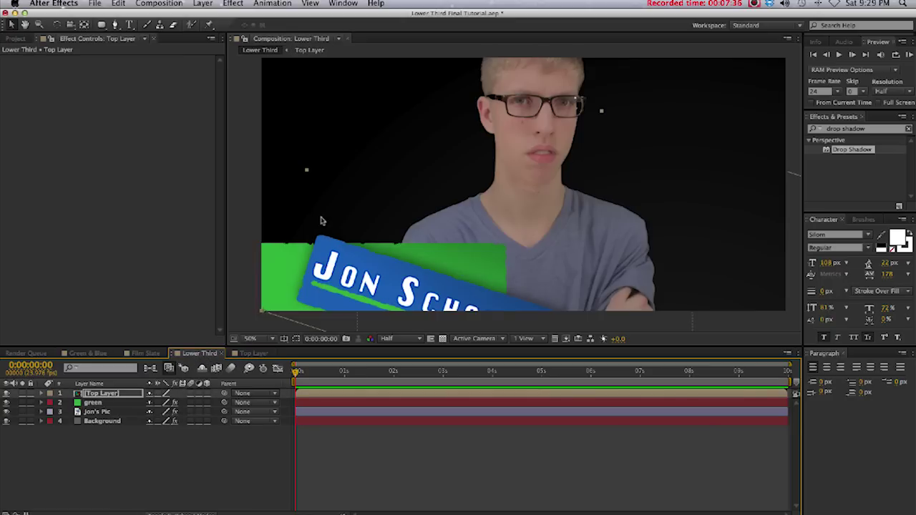
Step: Reset the Top Layer rotation to 0° and nudge the banner left and down
{"action": "key", "text": "super+z"}
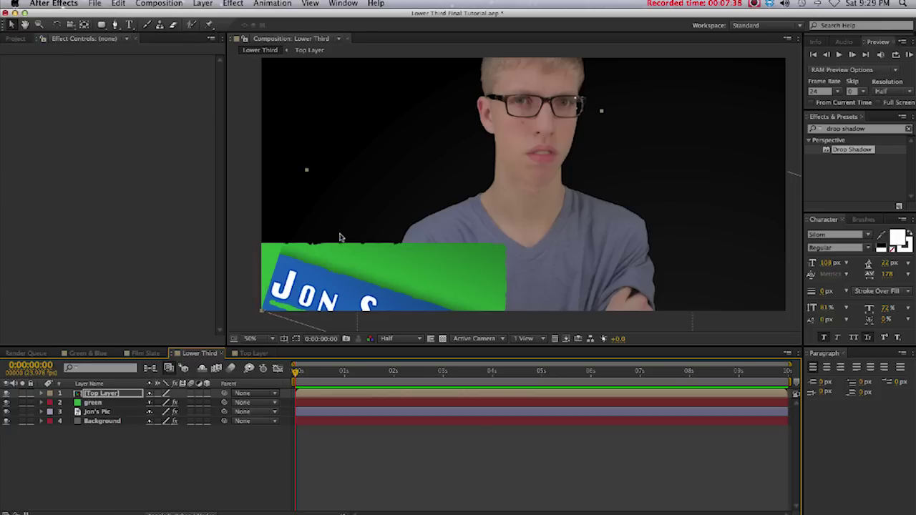
{"action": "left_click", "coordinate": [118, 3]}
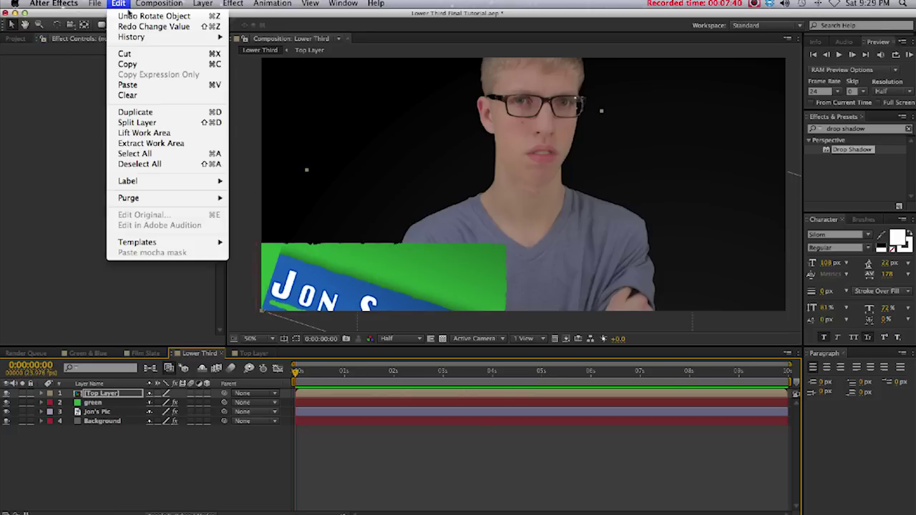
{"action": "left_click", "coordinate": [136, 26]}
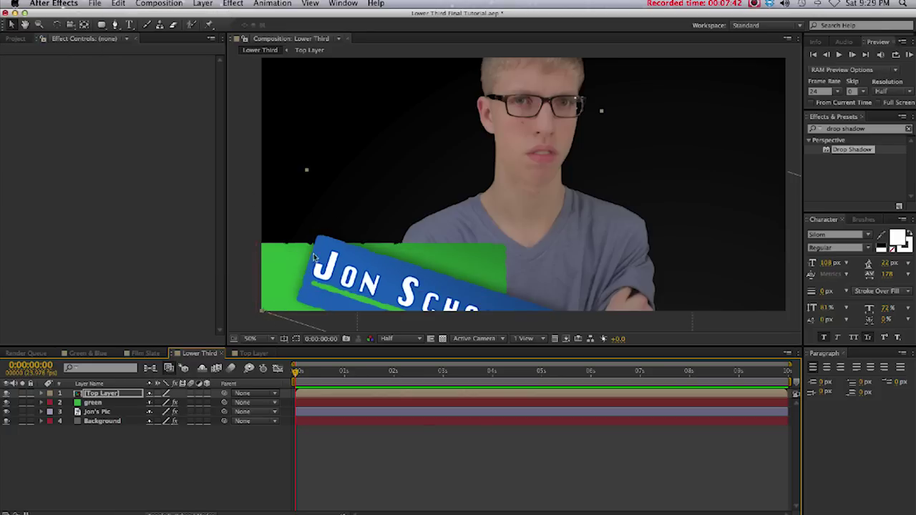
{"action": "left_click", "coordinate": [474, 265]}
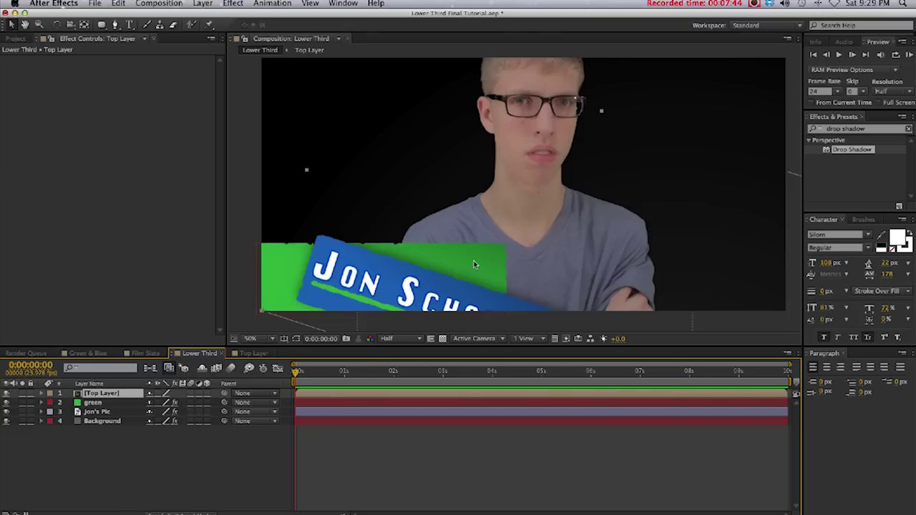
{"action": "left_click", "coordinate": [41, 394]}
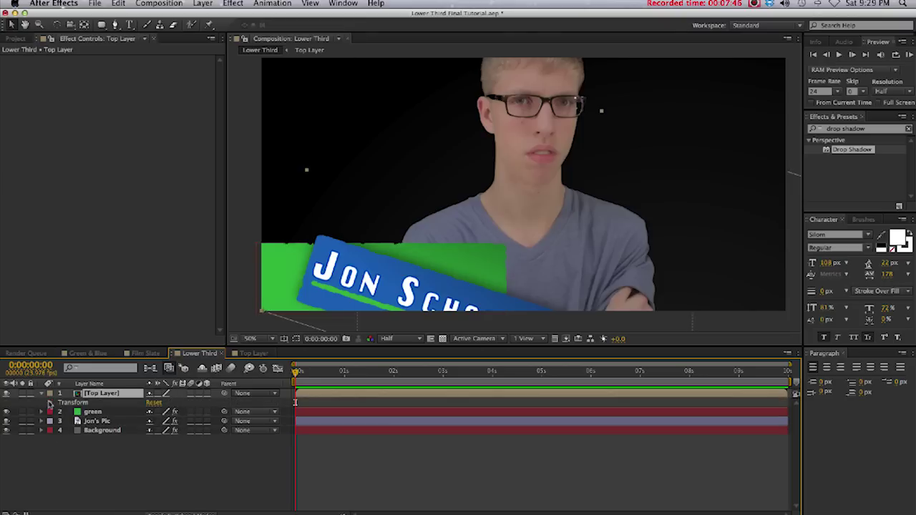
{"action": "left_click", "coordinate": [167, 439]}
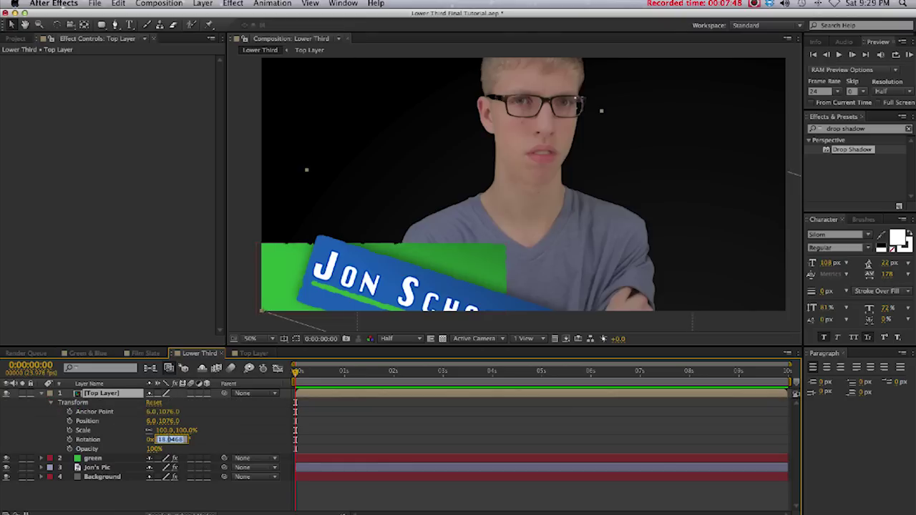
{"action": "type", "text": "0"}
{"action": "key", "text": "Return"}
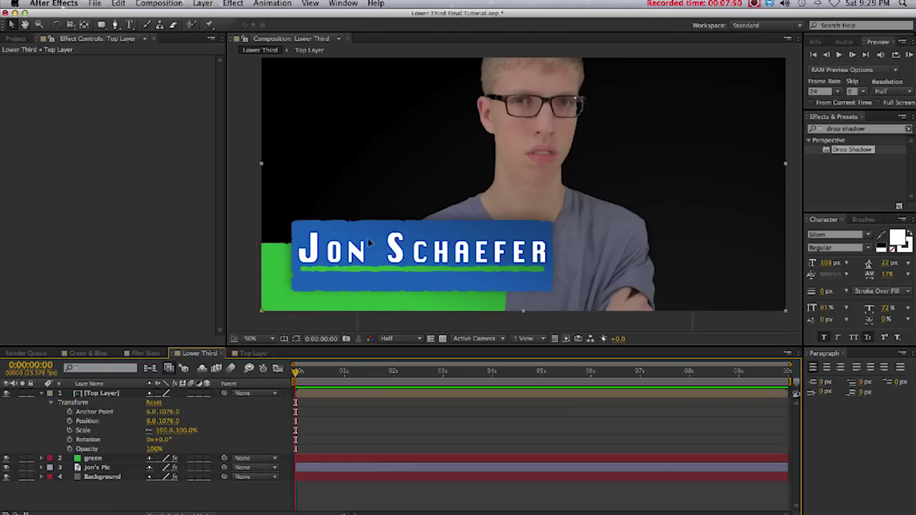
{"action": "left_click_drag", "start_coordinate": [369, 238], "coordinate": [338, 265]}
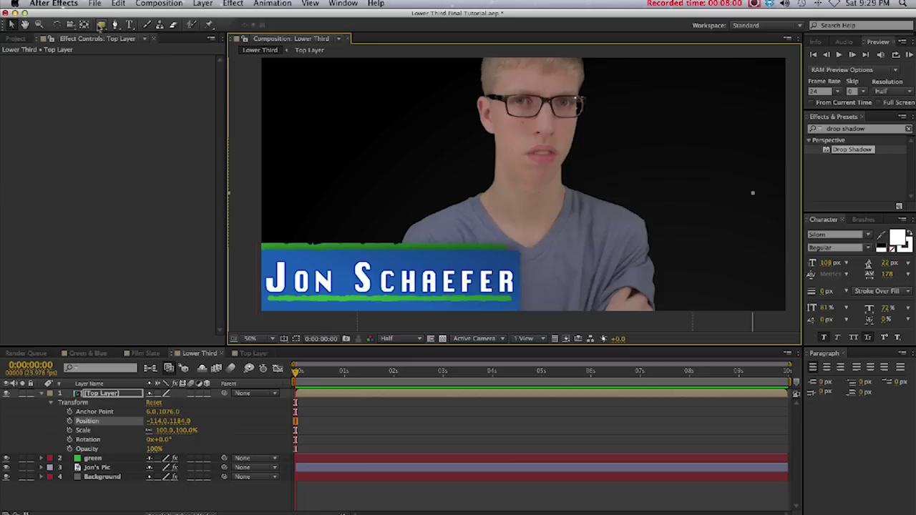
Step: Move the Top Layer's anchor point to the blue bar's lower-left corner
{"action": "left_click", "coordinate": [84, 25]}
{"action": "key", "text": "space"}
{"action": "left_click_drag", "start_coordinate": [336, 153], "coordinate": [387, 109]}
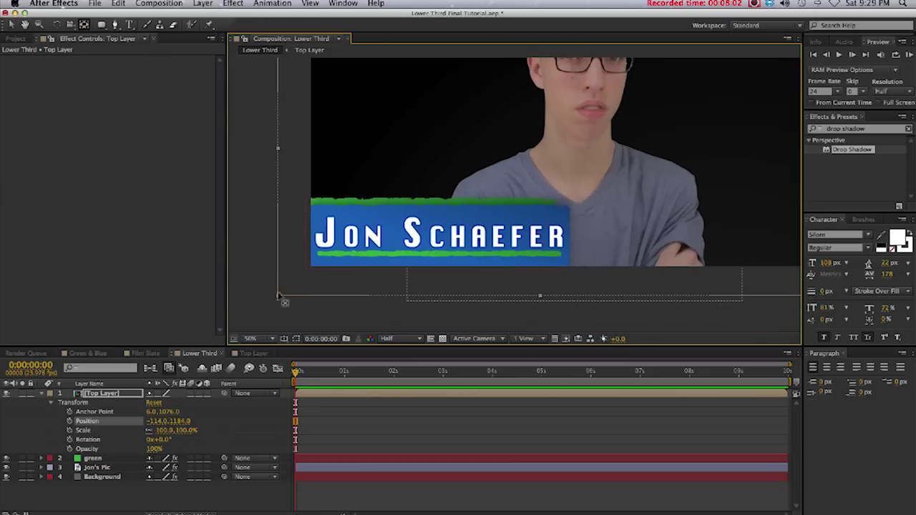
{"action": "left_click_drag", "start_coordinate": [279, 295], "coordinate": [310, 266]}
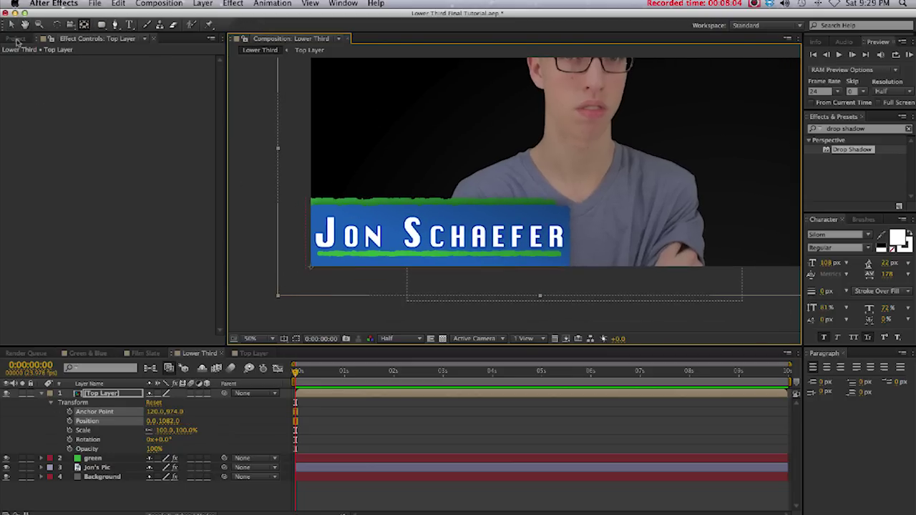
{"action": "left_click", "coordinate": [12, 24]}
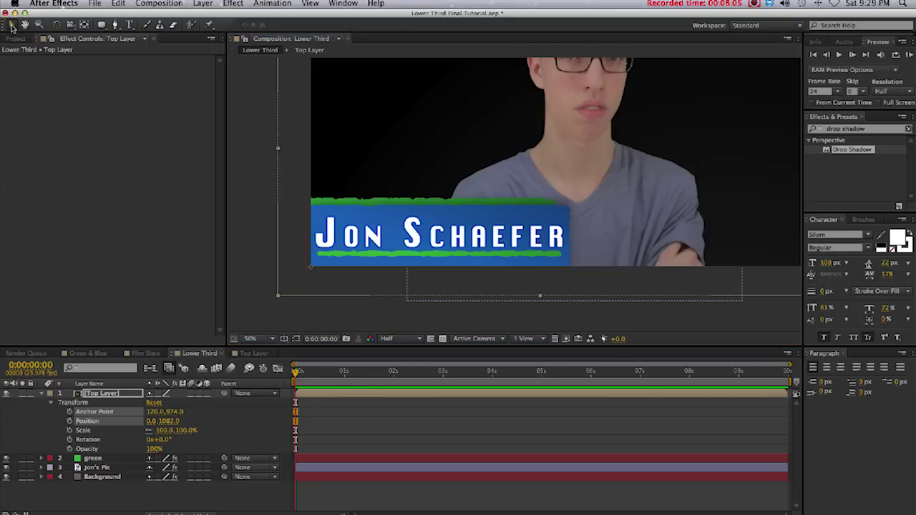
Step: Reframe the view on the lower third, reveal Top Layer's Transform properties, and move toward frame 16
{"action": "left_click", "coordinate": [43, 397]}
{"action": "left_click", "coordinate": [92, 403]}
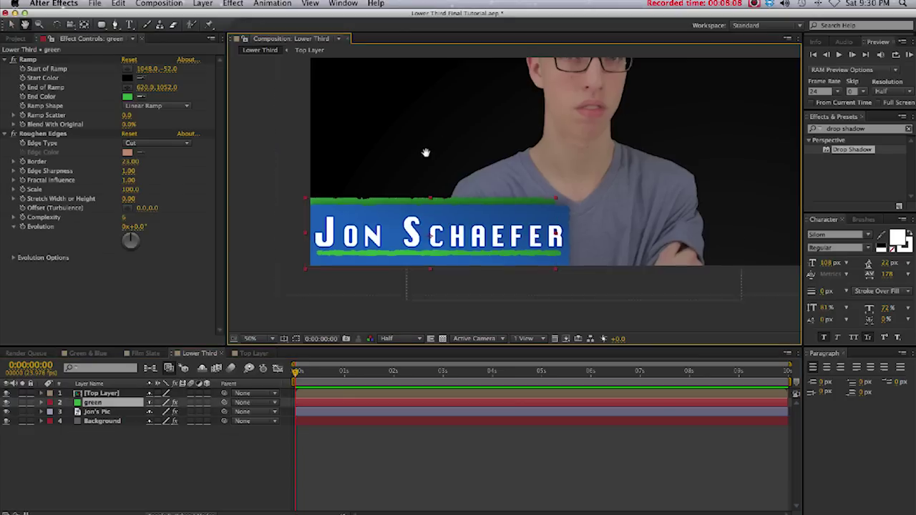
{"action": "left_click_drag", "start_coordinate": [425, 153], "coordinate": [383, 183]}
{"action": "left_click_drag", "start_coordinate": [351, 267], "coordinate": [400, 258]}
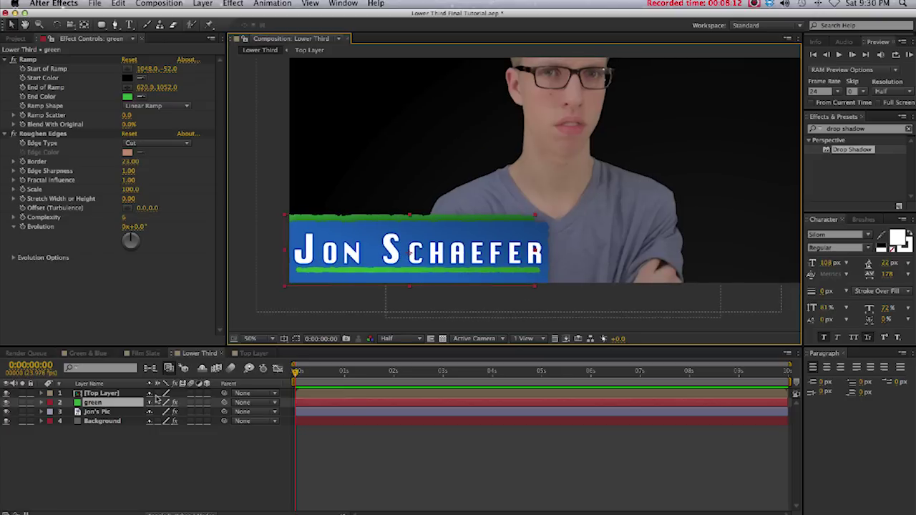
{"action": "left_click", "coordinate": [111, 394]}
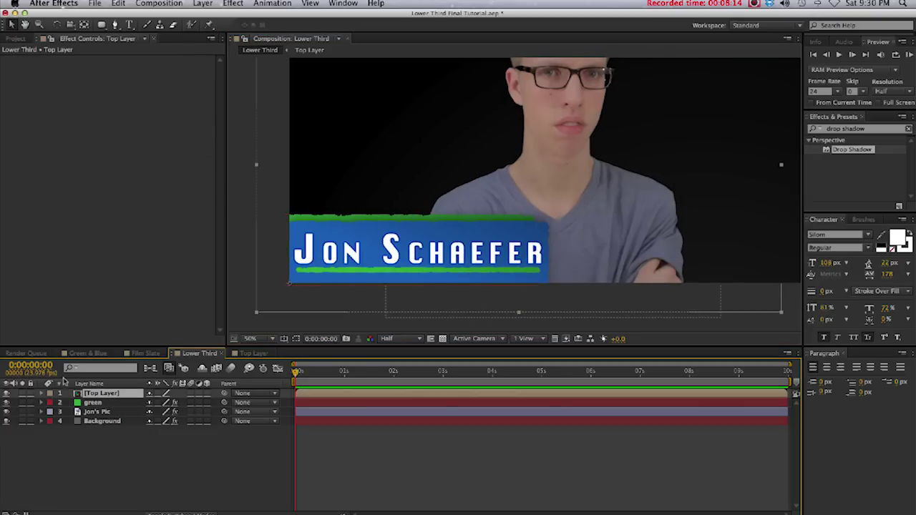
{"action": "left_click", "coordinate": [41, 394]}
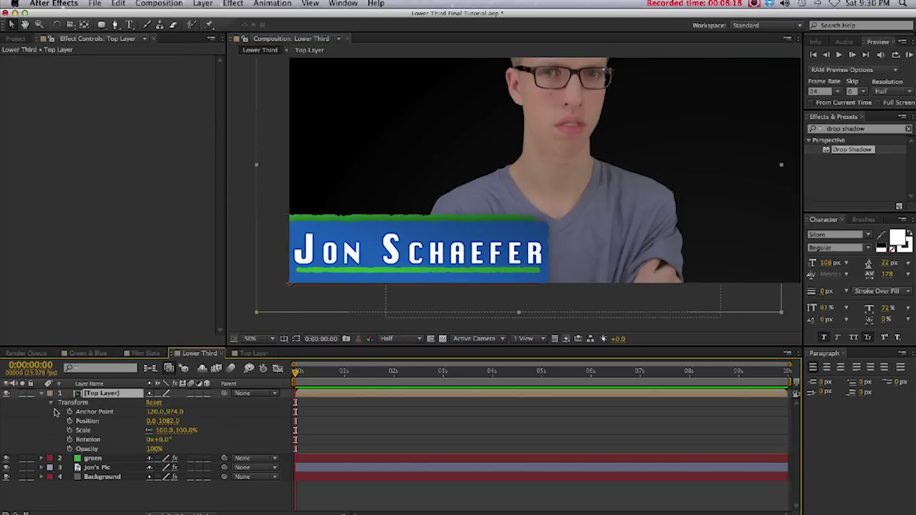
{"action": "mouse_move", "coordinate": [306, 374]}
{"action": "left_mouse_down"}
{"action": "mouse_move", "coordinate": [297, 375]}
{"action": "mouse_move", "coordinate": [341, 375]}
{"action": "mouse_move", "coordinate": [300, 374]}
{"action": "mouse_move", "coordinate": [312, 379]}
{"action": "left_mouse_up"}
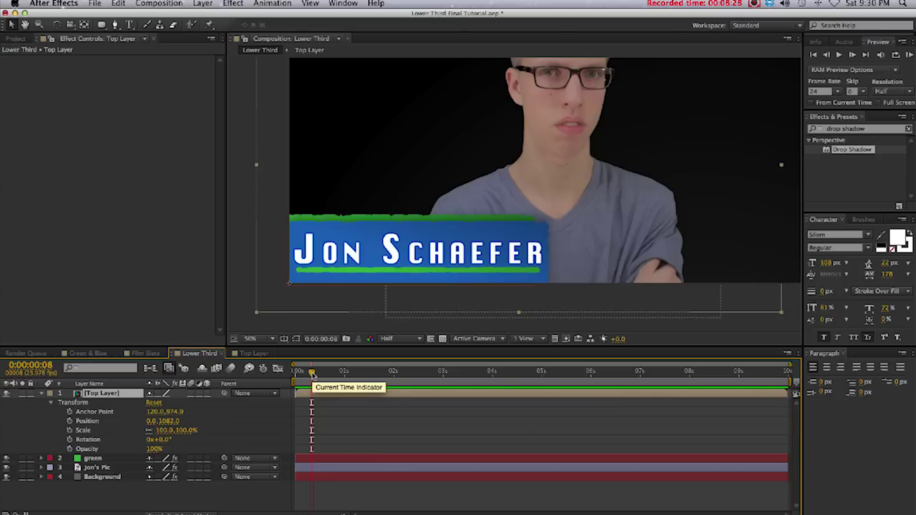
Step: Set a 0° Rotation keyframe at frame 16, then rotate the name bar to 138.7° at frame 0
{"action": "left_click_drag", "start_coordinate": [312, 375], "coordinate": [327, 374]}
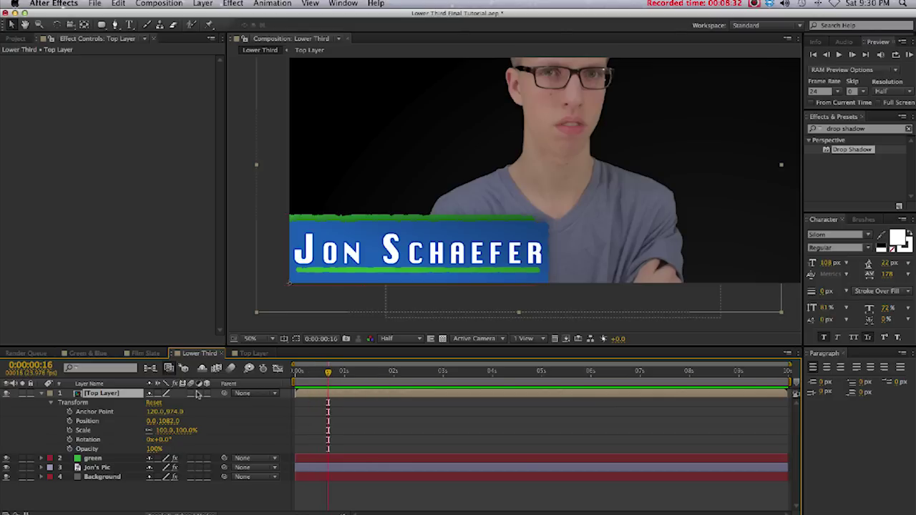
{"action": "left_click", "coordinate": [69, 439]}
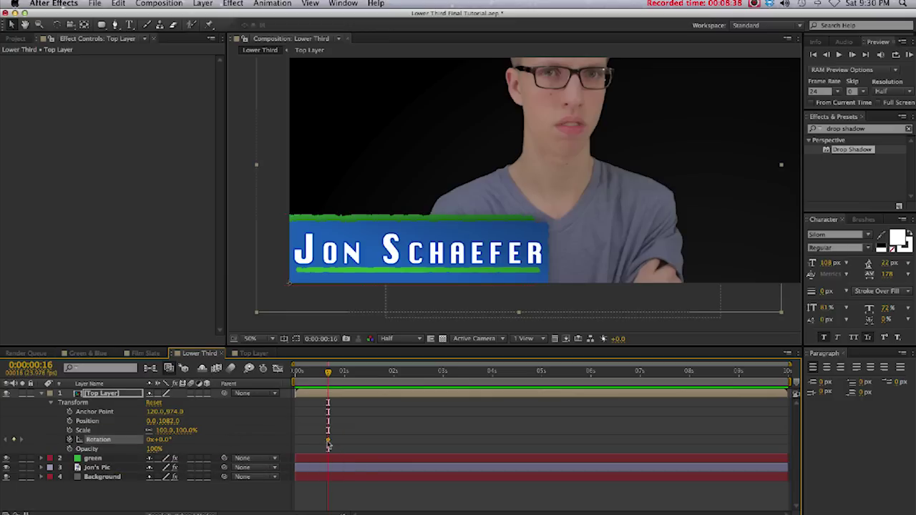
{"action": "left_click_drag", "start_coordinate": [328, 373], "coordinate": [297, 373]}
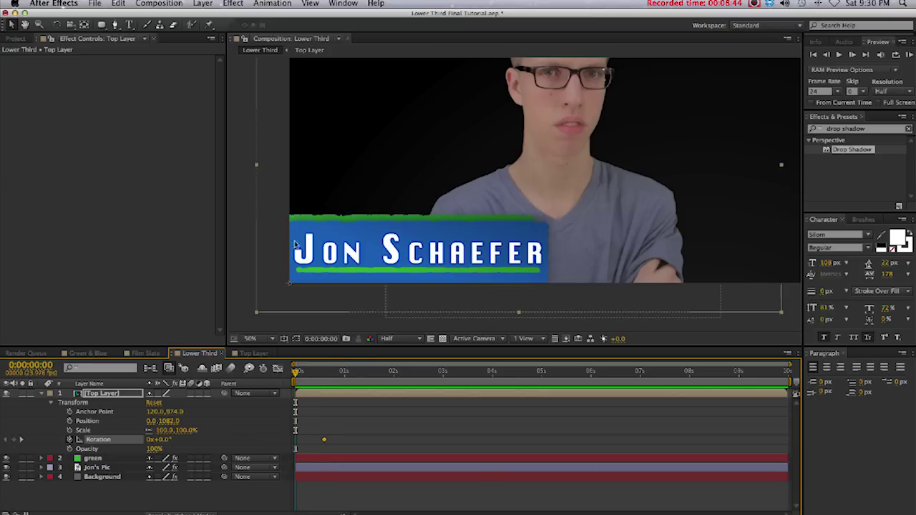
{"action": "key", "text": "w"}
{"action": "left_click_drag", "start_coordinate": [477, 258], "coordinate": [296, 299]}
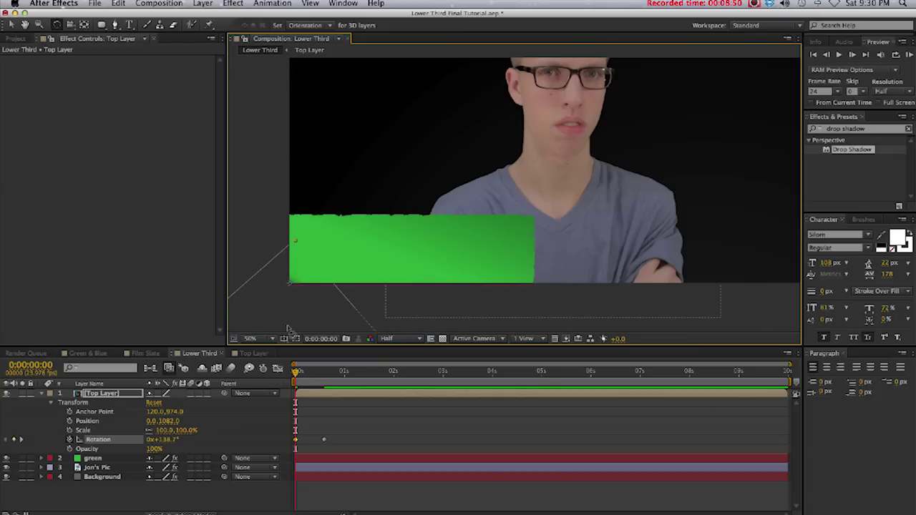
Step: Nudge the anchor point onto the name bar's corner with the Pan Behind tool
{"action": "left_click", "coordinate": [12, 25]}
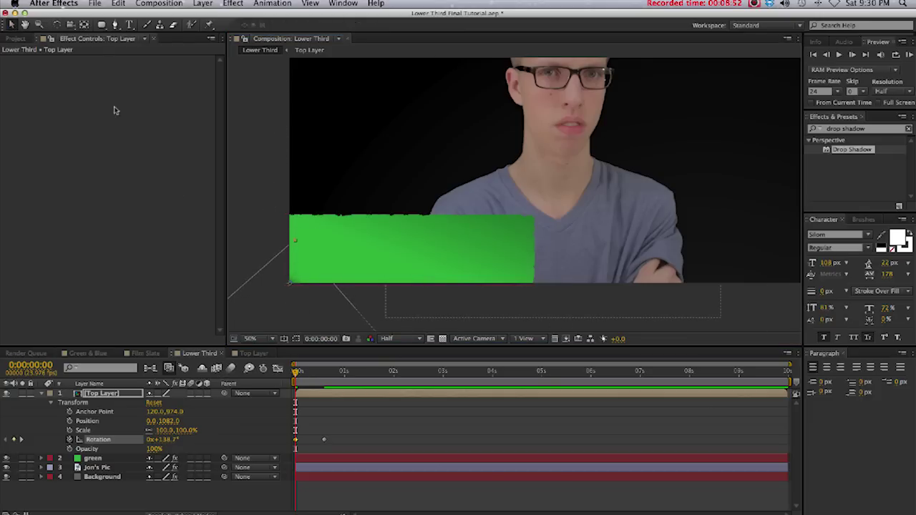
{"action": "left_click", "coordinate": [84, 24]}
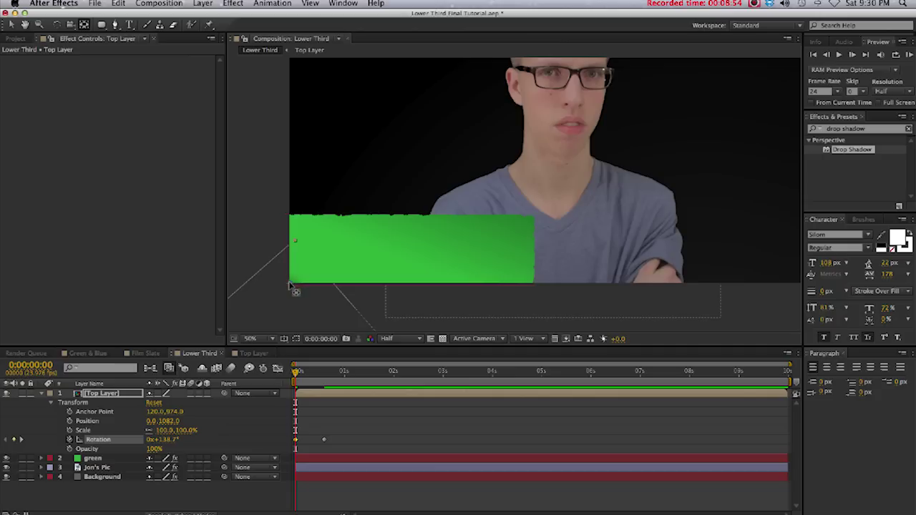
{"action": "left_click_drag", "start_coordinate": [292, 287], "coordinate": [287, 286]}
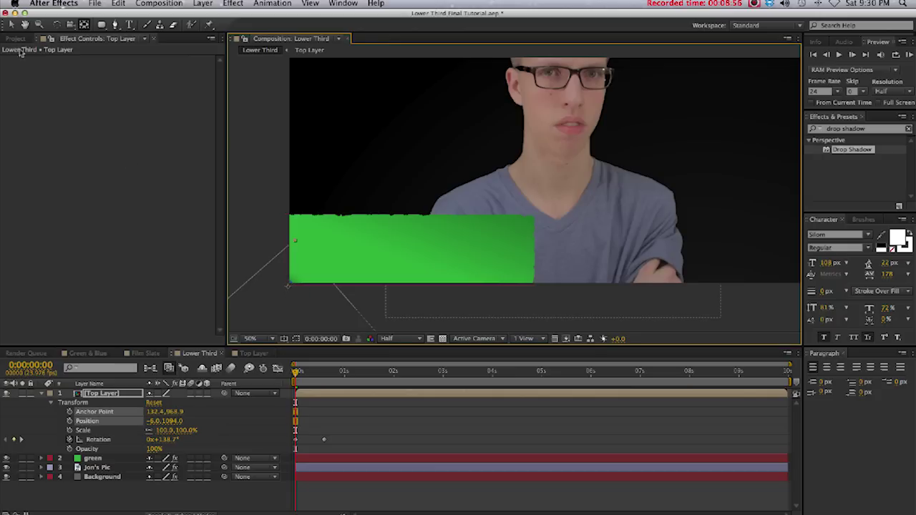
{"action": "left_click", "coordinate": [11, 25]}
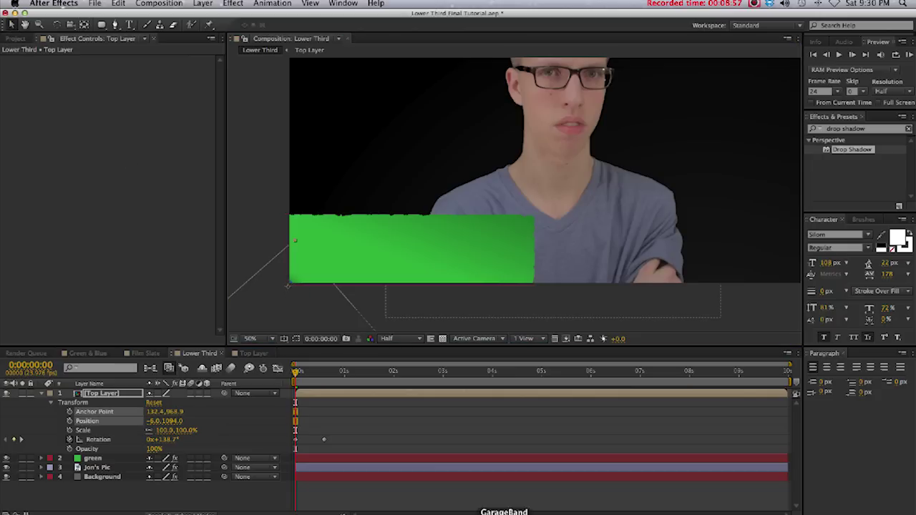
Step: Apply Easy Ease to the name bar's rotation keyframe
{"action": "right_click", "coordinate": [326, 444]}
{"action": "mouse_move", "coordinate": [379, 511]}
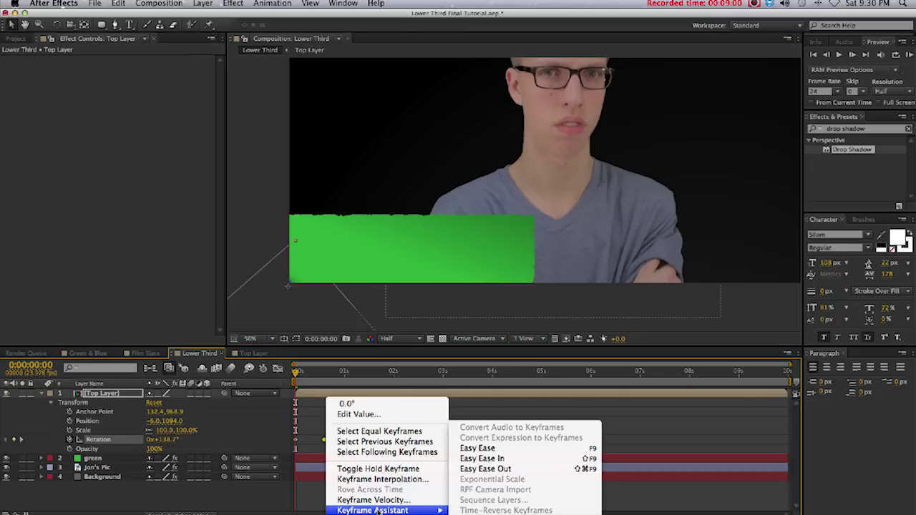
{"action": "left_click", "coordinate": [478, 448]}
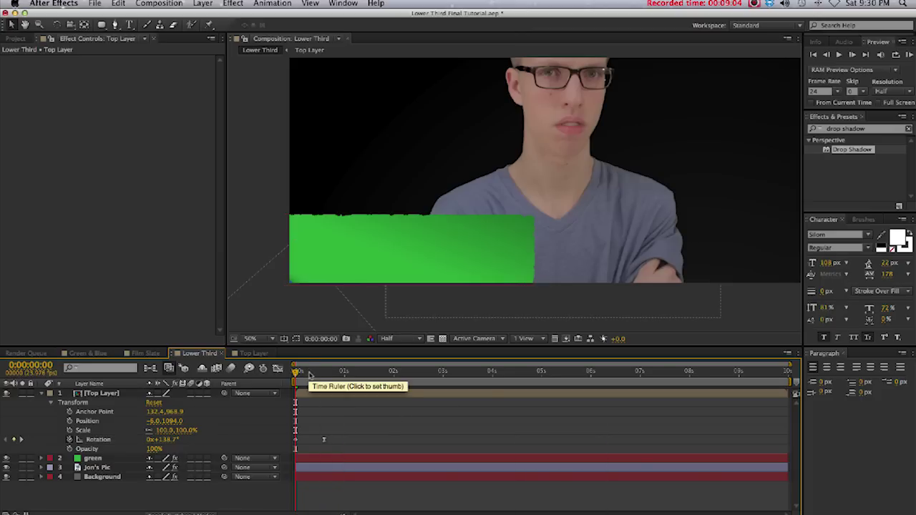
Step: Scrub and preview the name bar swinging in from 138.7° to level
{"action": "left_click_drag", "start_coordinate": [299, 374], "coordinate": [324, 376]}
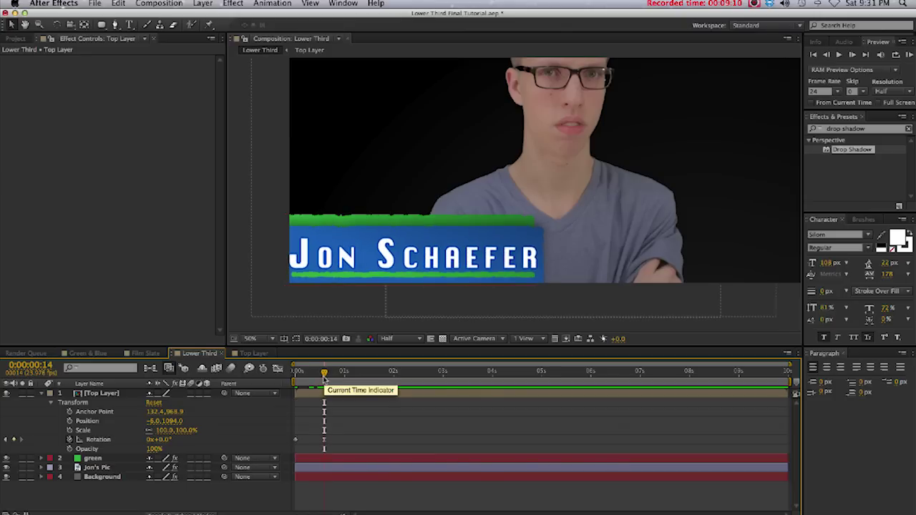
{"action": "mouse_move", "coordinate": [325, 374]}
{"action": "left_mouse_down"}
{"action": "mouse_move", "coordinate": [308, 373]}
{"action": "mouse_move", "coordinate": [324, 377]}
{"action": "left_mouse_up"}
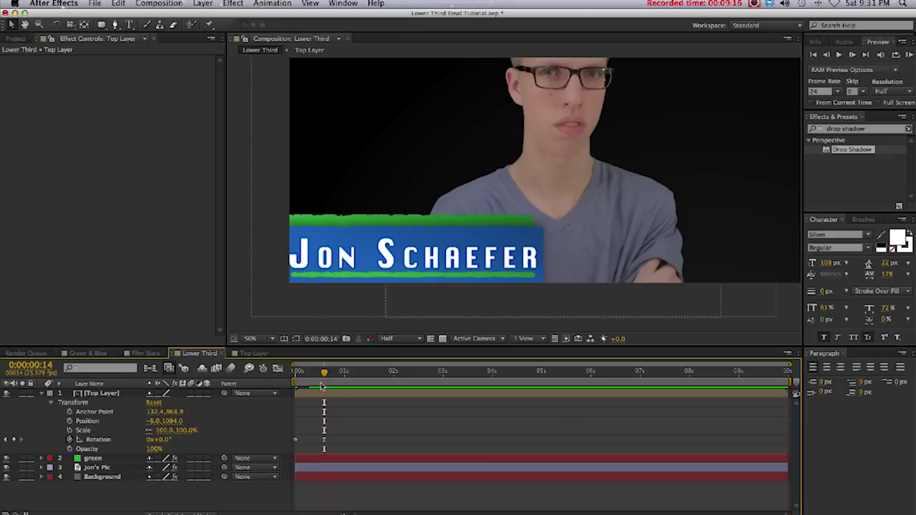
{"action": "key", "text": "space"}
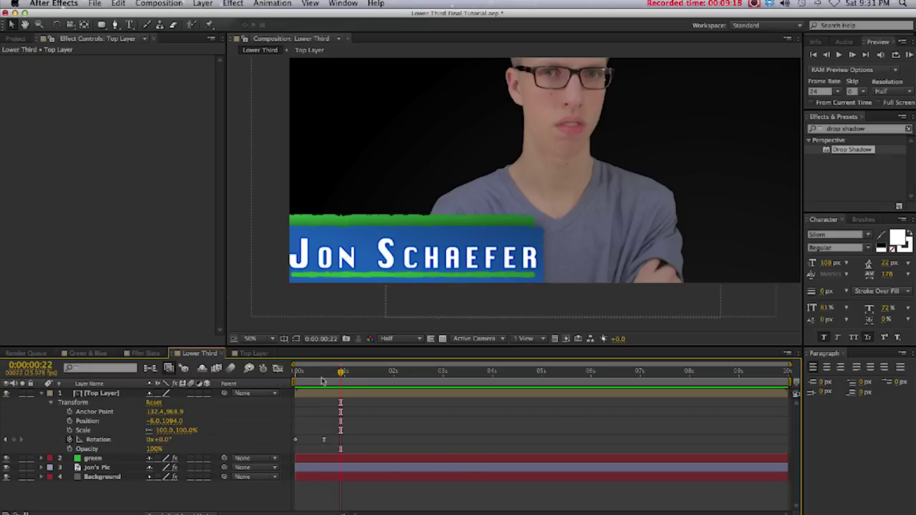
{"action": "left_click", "coordinate": [319, 441]}
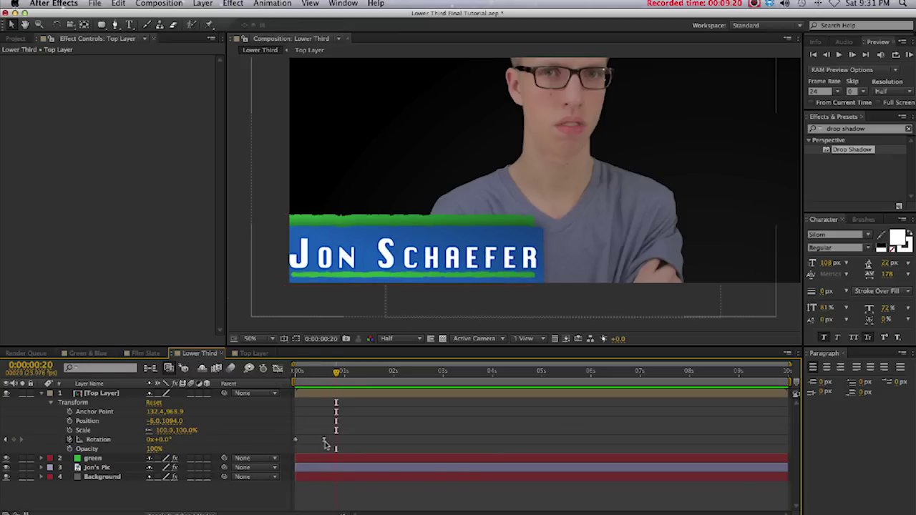
{"action": "key", "text": "space"}
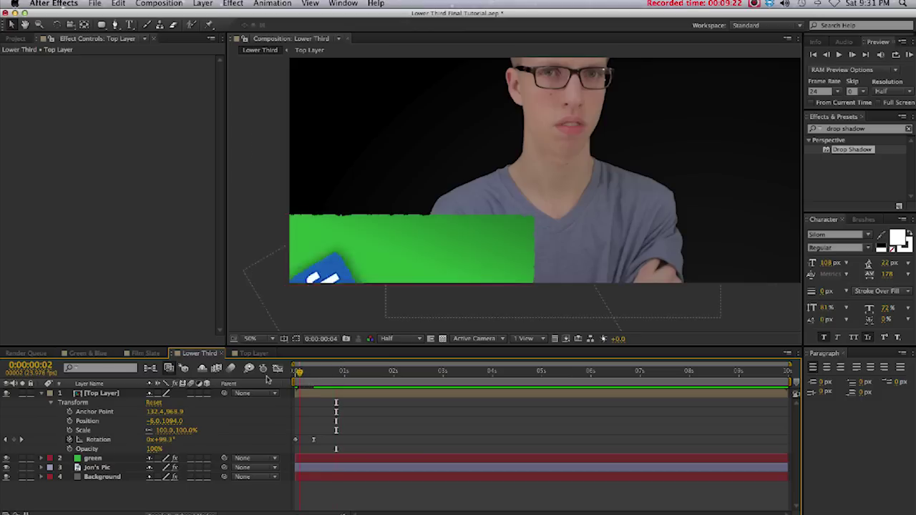
{"action": "key", "text": "space"}
Step: Move the end rotation keyframe later and add a -8.6° overshoot rotation keyframe
{"action": "left_click", "coordinate": [296, 373]}
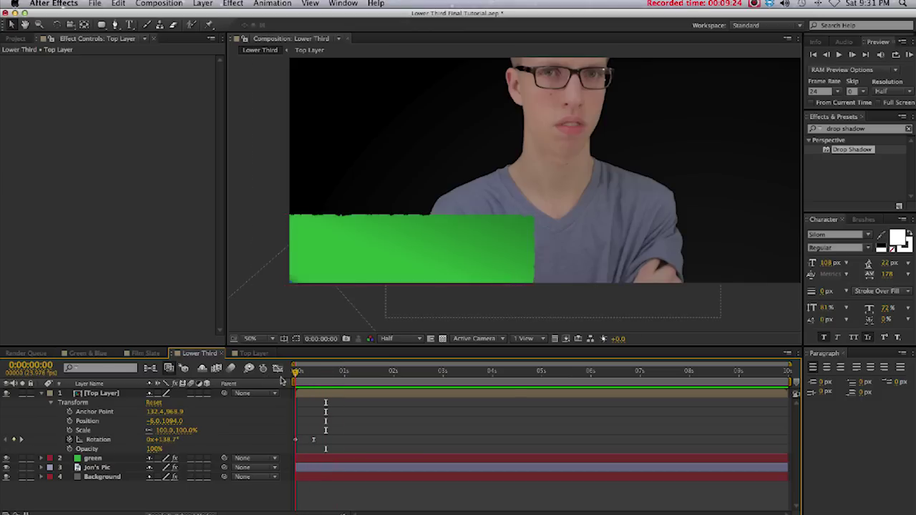
{"action": "left_click_drag", "start_coordinate": [314, 440], "coordinate": [330, 443]}
{"action": "left_click_drag", "start_coordinate": [295, 371], "coordinate": [313, 378]}
{"action": "key", "text": "equal"}
{"action": "key", "text": "equal"}
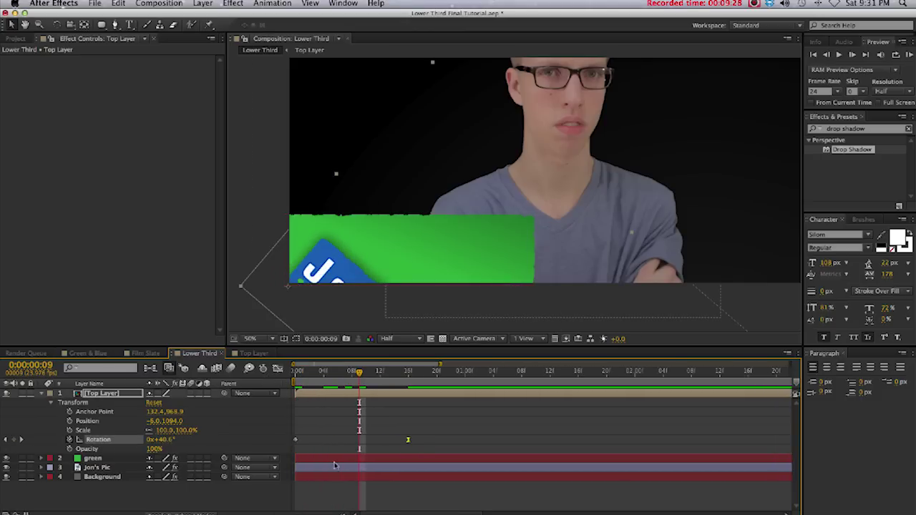
{"action": "mouse_move", "coordinate": [362, 376]}
{"action": "left_mouse_down"}
{"action": "mouse_move", "coordinate": [412, 379]}
{"action": "mouse_move", "coordinate": [373, 381]}
{"action": "left_mouse_up"}
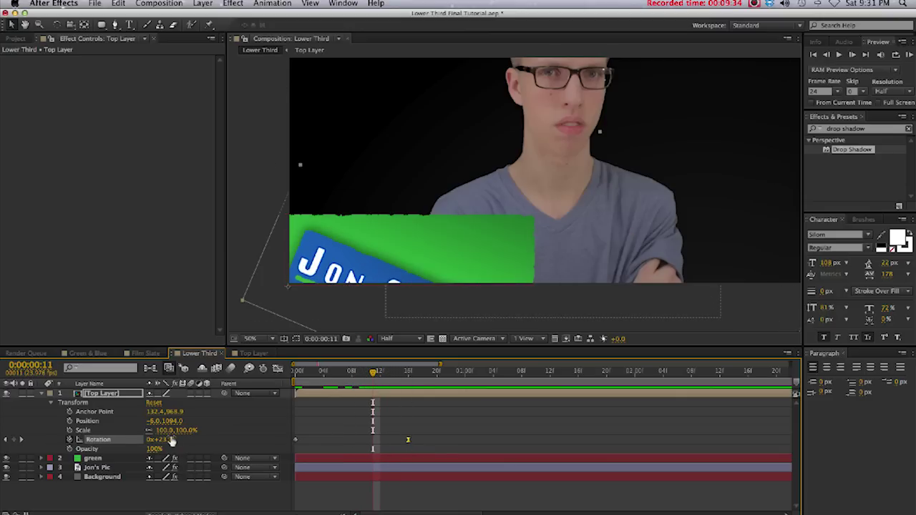
{"action": "key", "text": "w"}
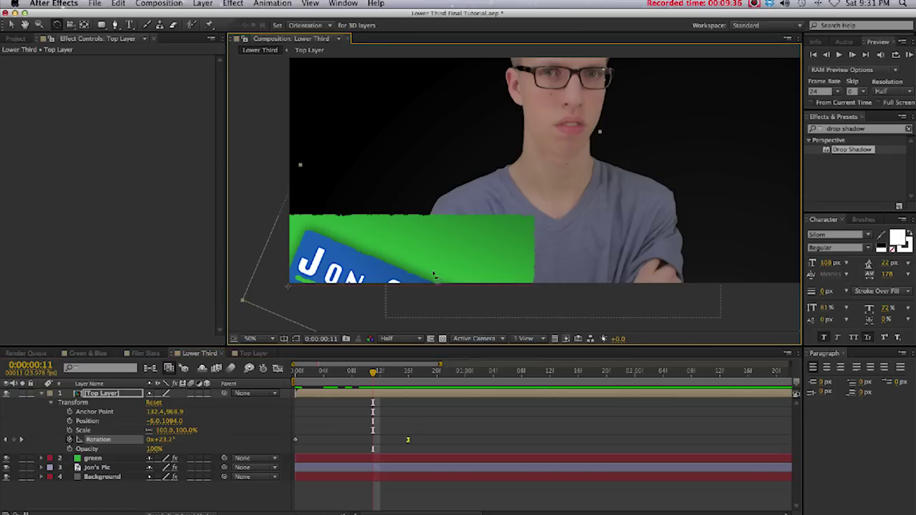
{"action": "left_click_drag", "start_coordinate": [433, 272], "coordinate": [427, 221]}
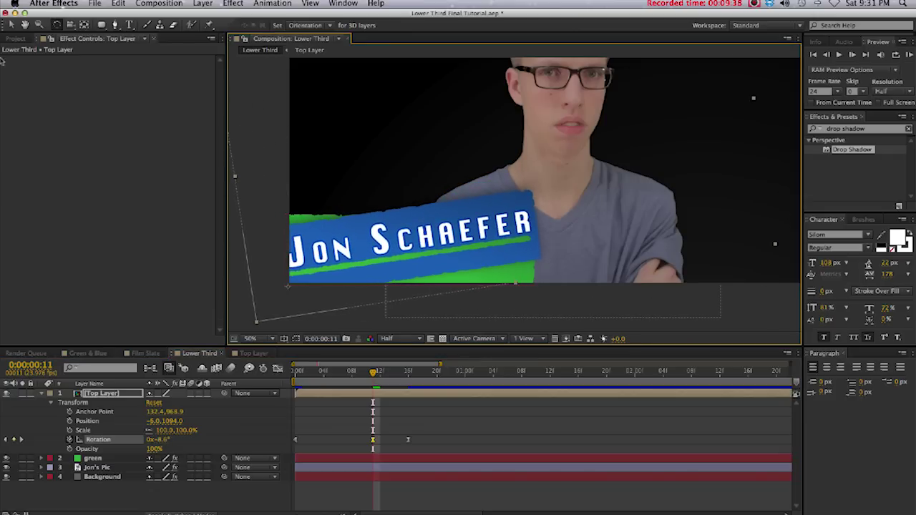
{"action": "left_click", "coordinate": [10, 25]}
Step: Shift the last two rotation keyframes earlier and preview the overshooting swing-in
{"action": "left_click_drag", "start_coordinate": [371, 372], "coordinate": [295, 372]}
{"action": "key", "text": "space"}
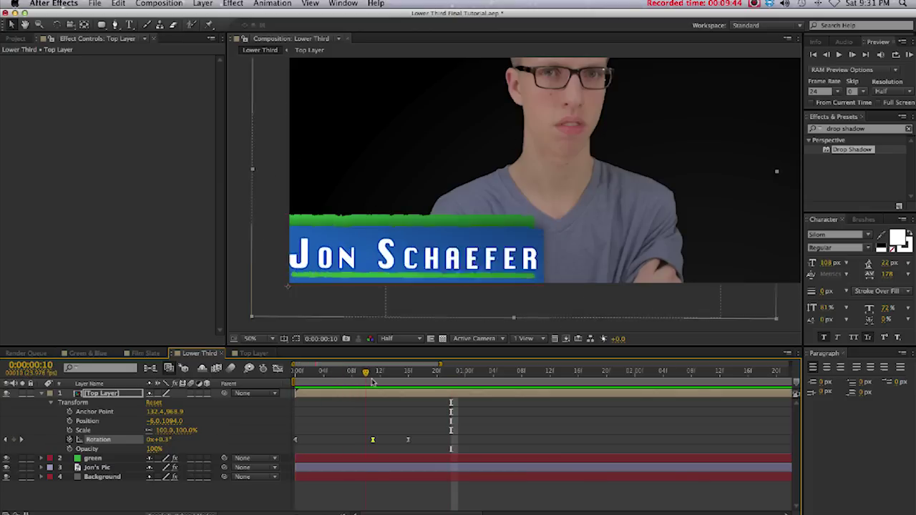
{"action": "left_click_drag", "start_coordinate": [349, 434], "coordinate": [389, 442]}
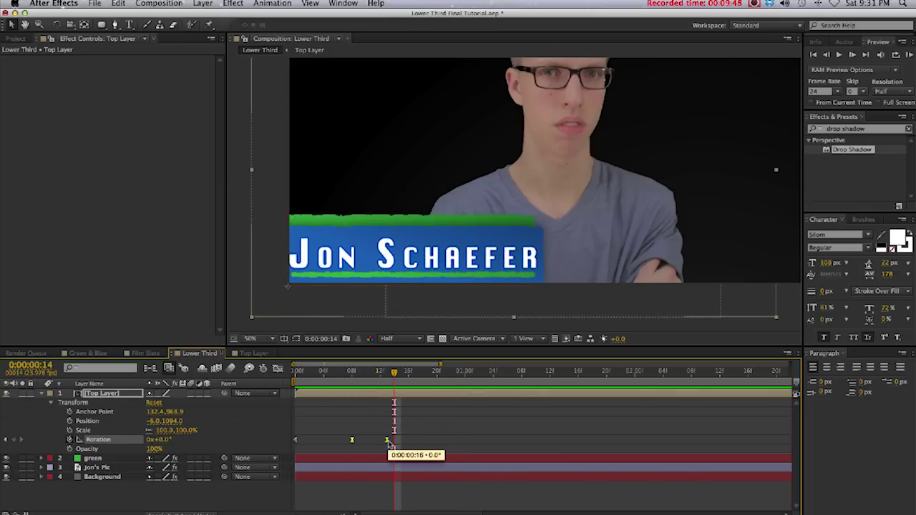
{"action": "left_click", "coordinate": [424, 436]}
{"action": "left_click_drag", "start_coordinate": [372, 372], "coordinate": [236, 382]}
{"action": "key", "text": "space"}
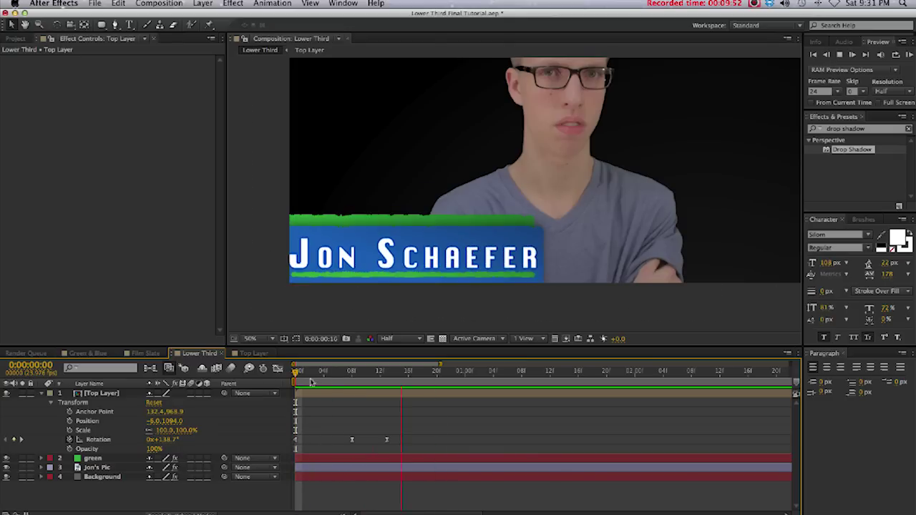
{"action": "key", "text": "space"}
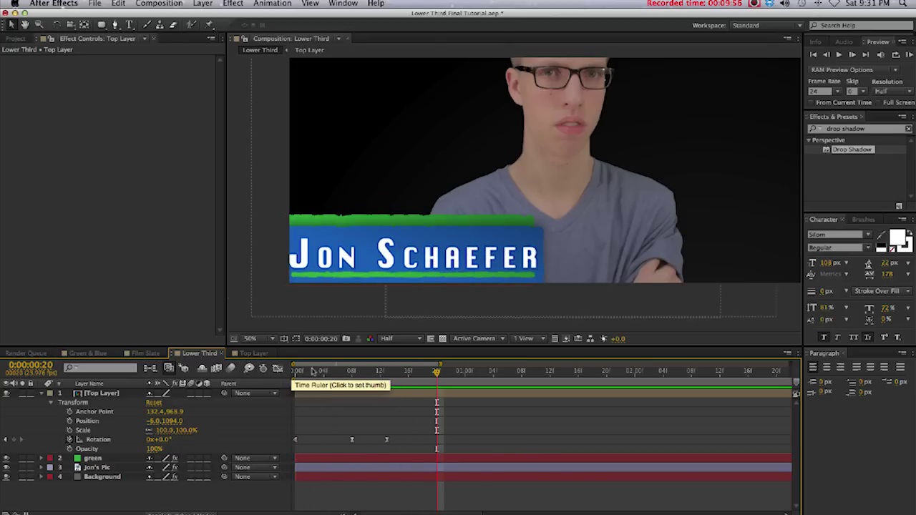
{"action": "left_click_drag", "start_coordinate": [316, 379], "coordinate": [263, 376]}
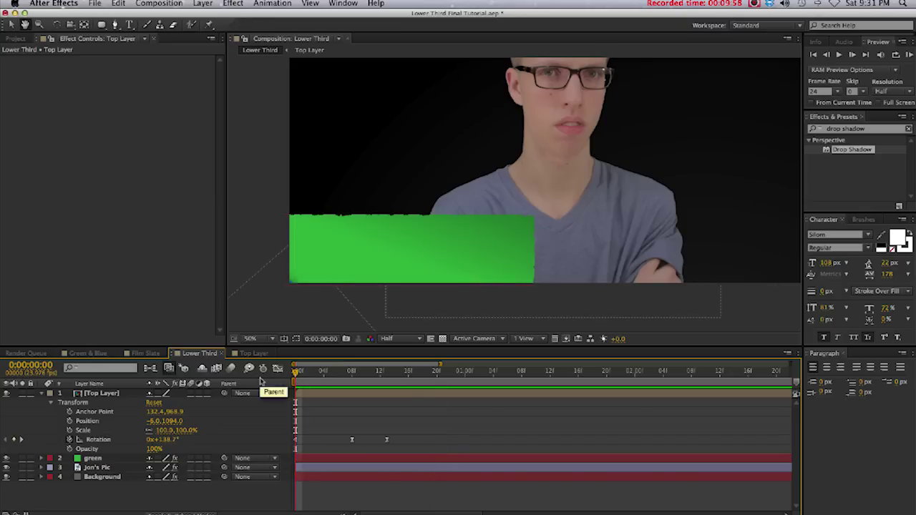
Step: Play back the swing-in and expand the green layer's Transform properties
{"action": "key", "text": "space"}
{"action": "key", "text": "space"}
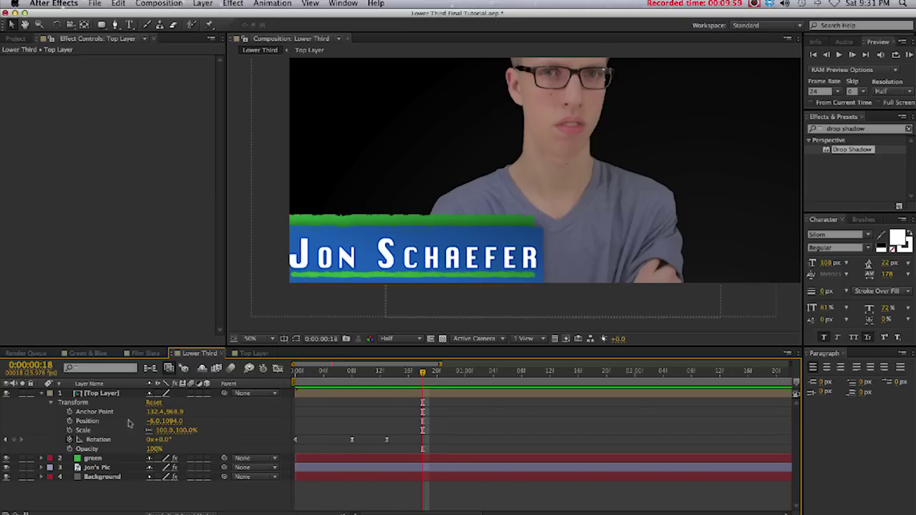
{"action": "left_click", "coordinate": [41, 394]}
{"action": "left_click", "coordinate": [41, 402]}
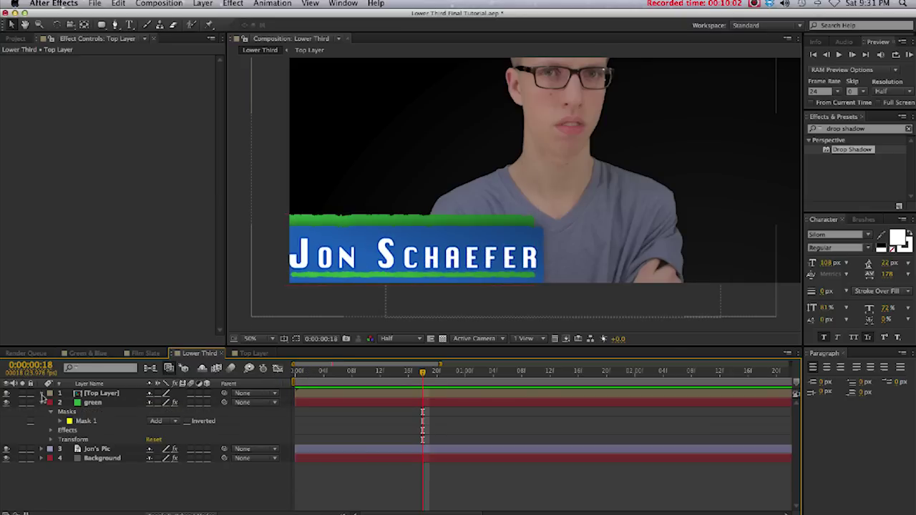
{"action": "left_click", "coordinate": [40, 394]}
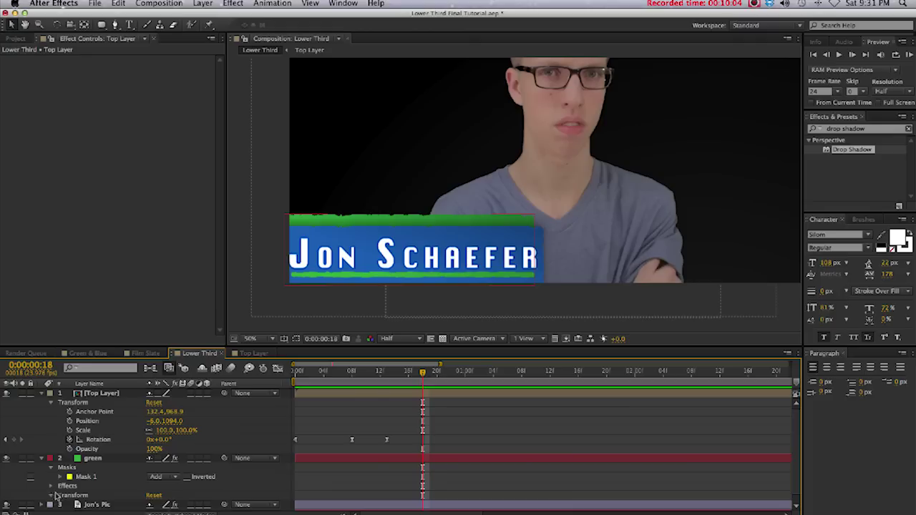
{"action": "left_click", "coordinate": [51, 495]}
{"action": "left_click_drag", "start_coordinate": [338, 377], "coordinate": [294, 373]}
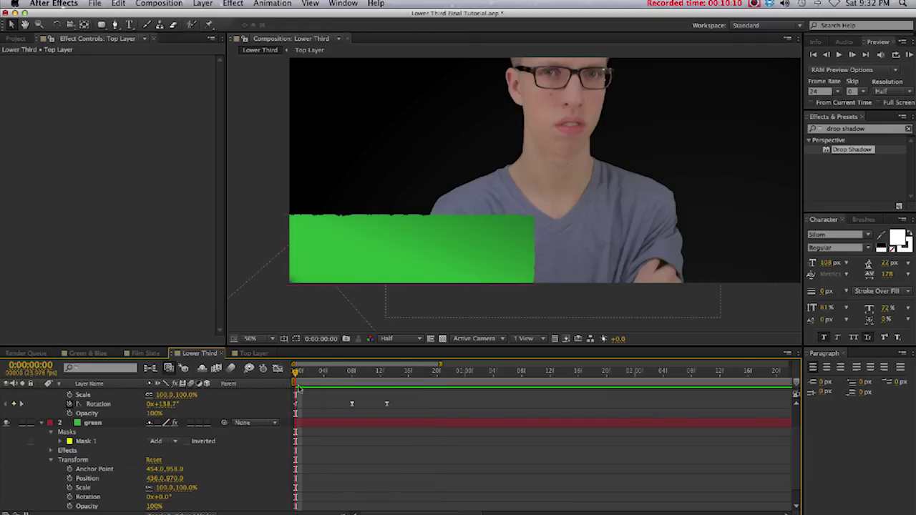
{"action": "mouse_move", "coordinate": [351, 375]}
{"action": "left_mouse_down"}
{"action": "mouse_move", "coordinate": [360, 374]}
{"action": "mouse_move", "coordinate": [342, 377]}
{"action": "mouse_move", "coordinate": [360, 381]}
{"action": "left_mouse_up"}
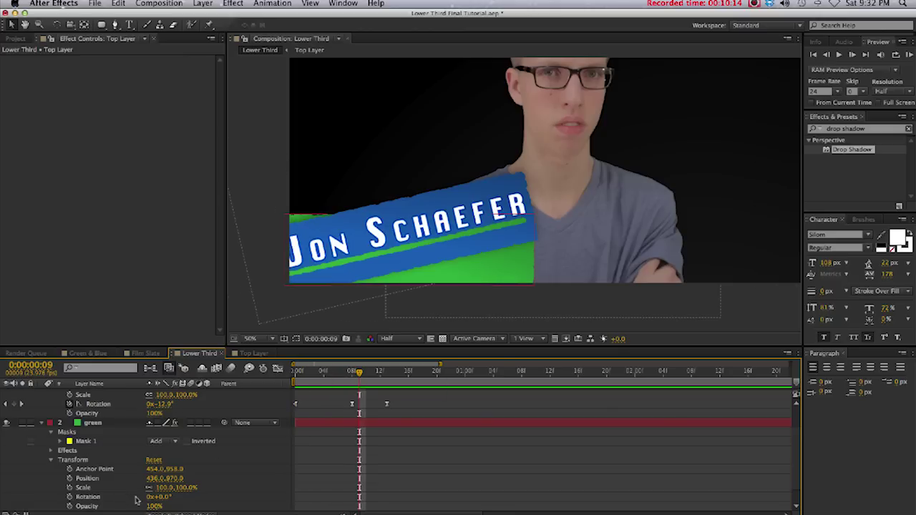
Step: Keyframe the green bar's Position at frame 9, then move it off-screen left at frame 0
{"action": "scroll", "coordinate": [92, 489], "scroll_direction": "down", "scroll_amount": 1}
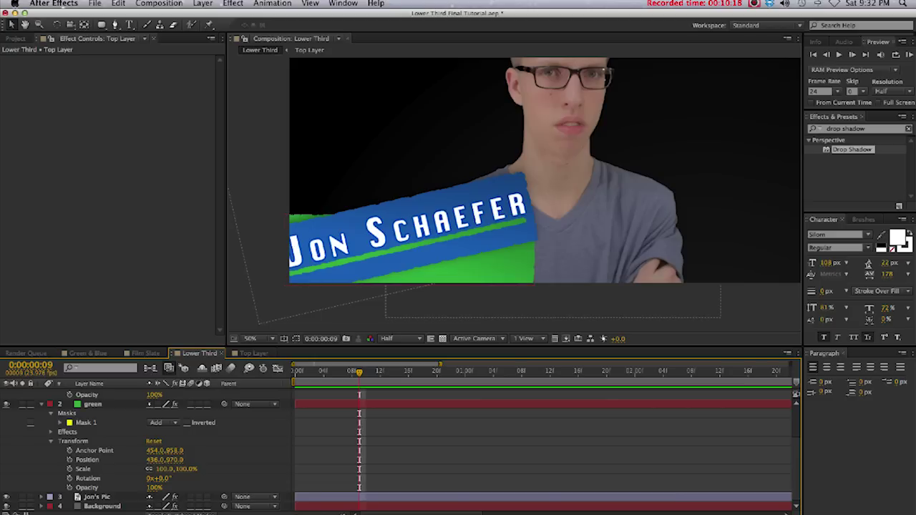
{"action": "left_click", "coordinate": [69, 459]}
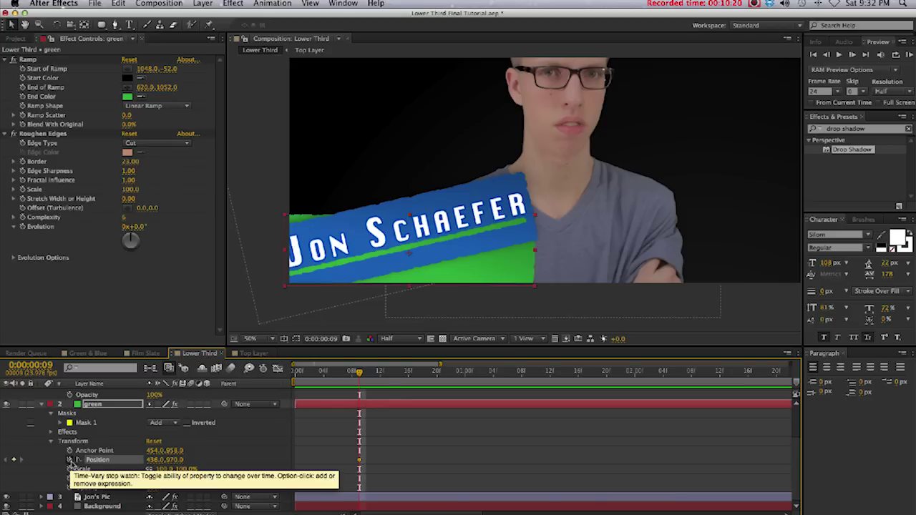
{"action": "left_click_drag", "start_coordinate": [356, 375], "coordinate": [272, 385]}
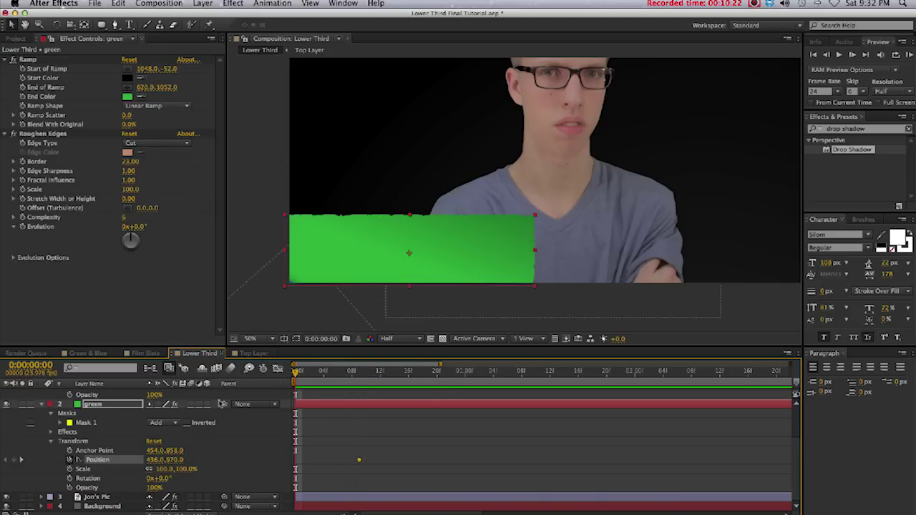
{"action": "left_click_drag", "start_coordinate": [358, 260], "coordinate": [123, 271]}
Step: Apply Easy Ease to the green bar's Position keyframes and preview the slide-in
{"action": "left_click", "coordinate": [320, 331]}
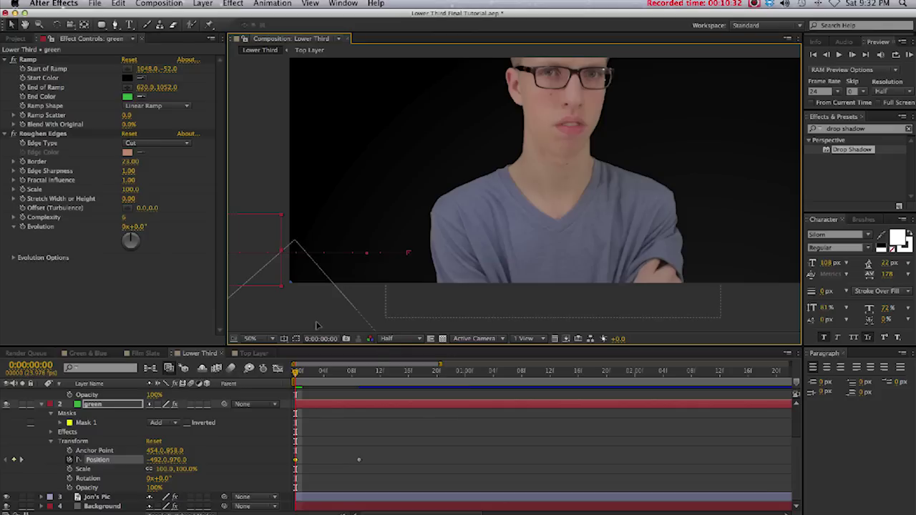
{"action": "right_click", "coordinate": [358, 461]}
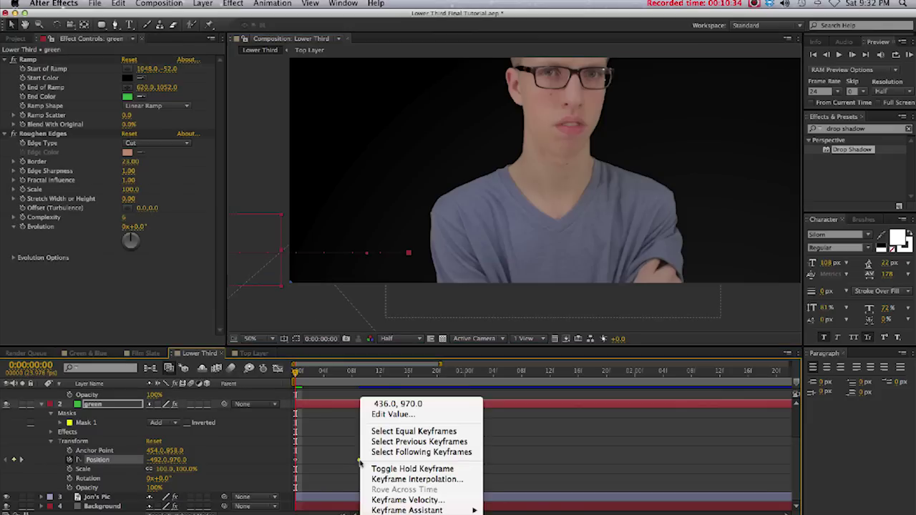
{"action": "mouse_move", "coordinate": [450, 510]}
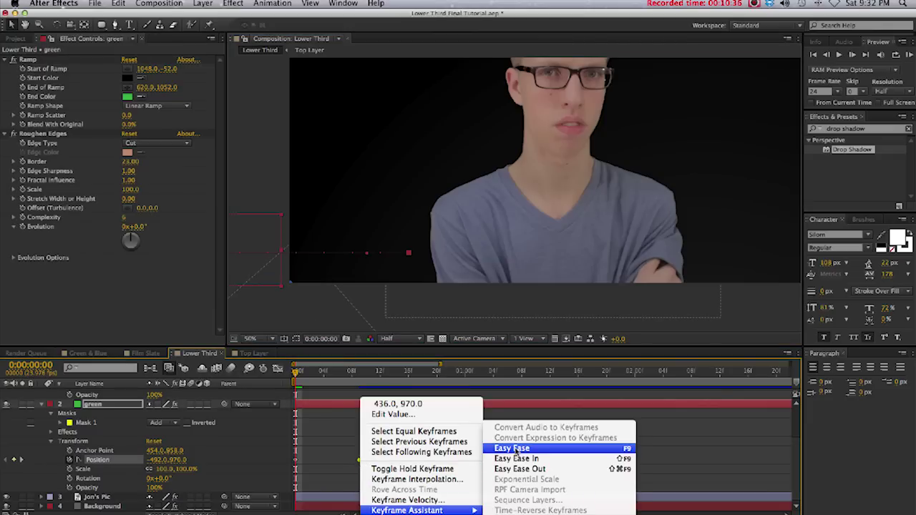
{"action": "left_click", "coordinate": [515, 449]}
{"action": "left_click", "coordinate": [367, 411]}
{"action": "key", "text": "space"}
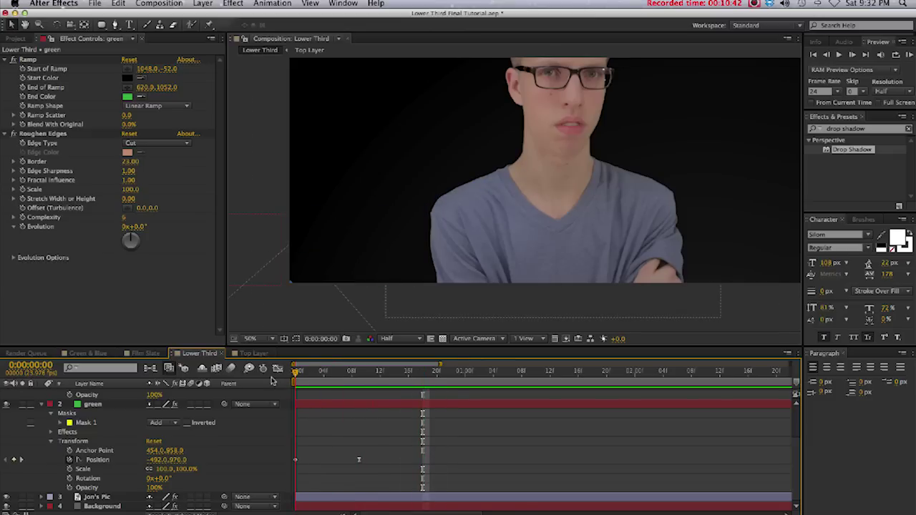
{"action": "key", "text": "space"}
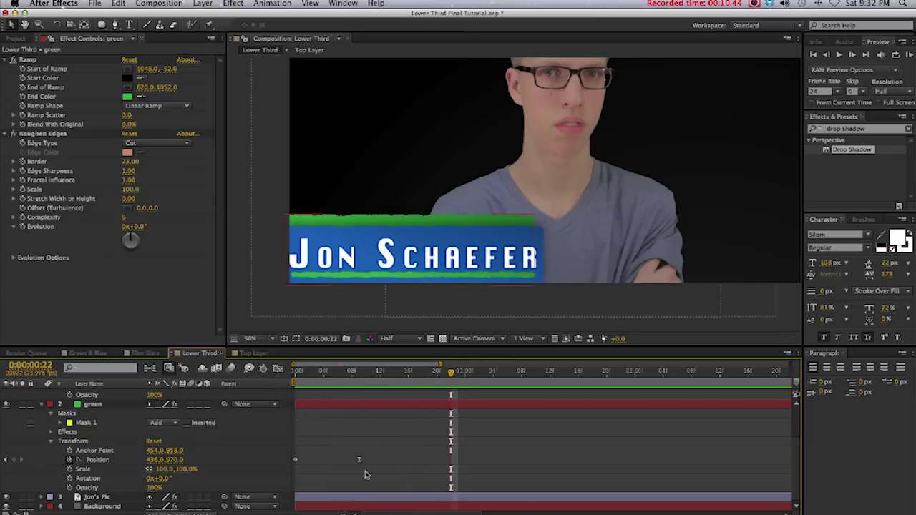
Step: Retime the green bar's Position keyframes to run from about frame 1 to frame 12, then replay
{"action": "left_click_drag", "start_coordinate": [360, 461], "coordinate": [354, 463]}
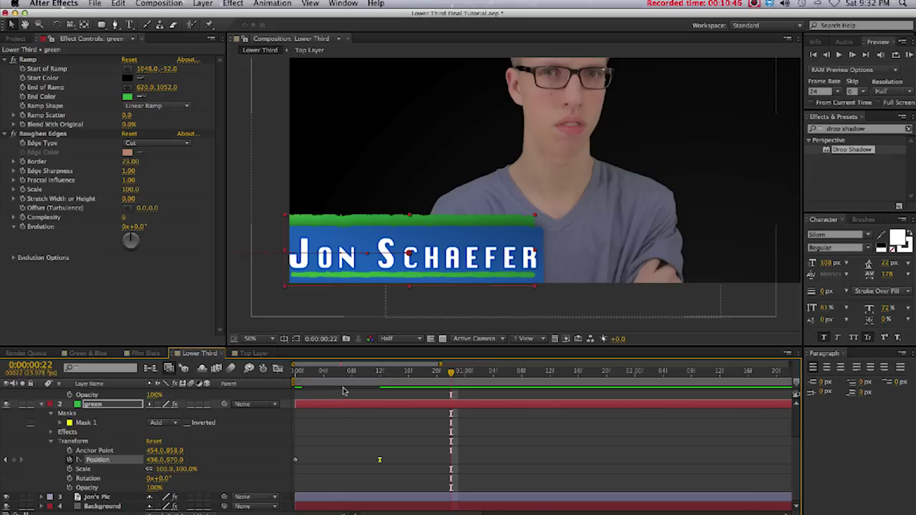
{"action": "key", "text": "space"}
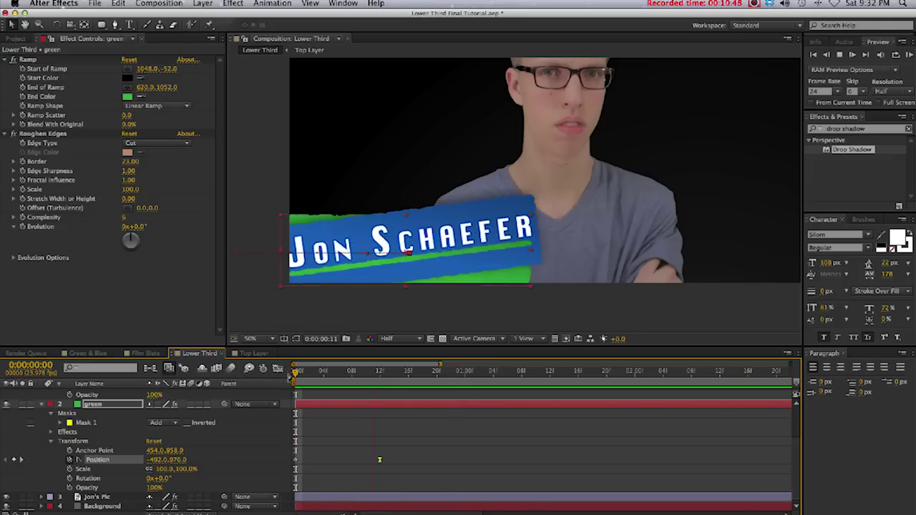
{"action": "key", "text": "space"}
{"action": "left_click_drag", "start_coordinate": [296, 461], "coordinate": [304, 462]}
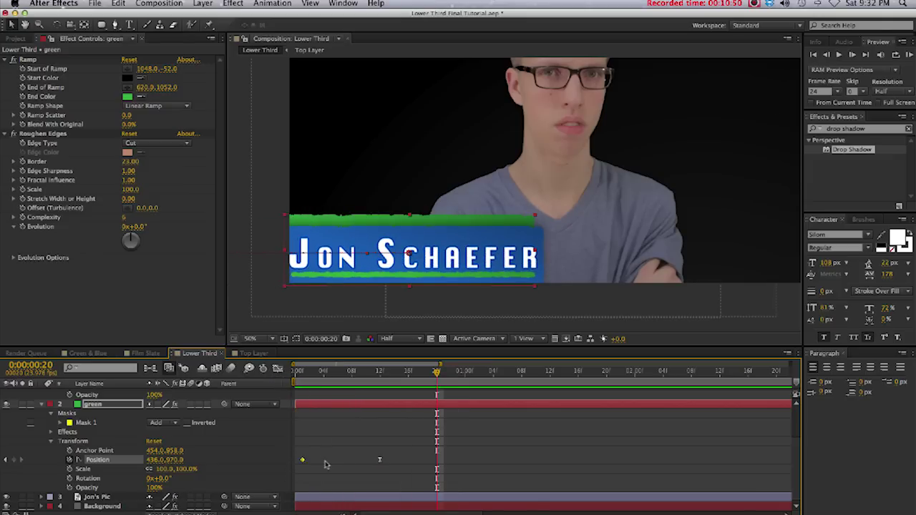
{"action": "left_click_drag", "start_coordinate": [302, 376], "coordinate": [343, 384]}
{"action": "key", "text": "space"}
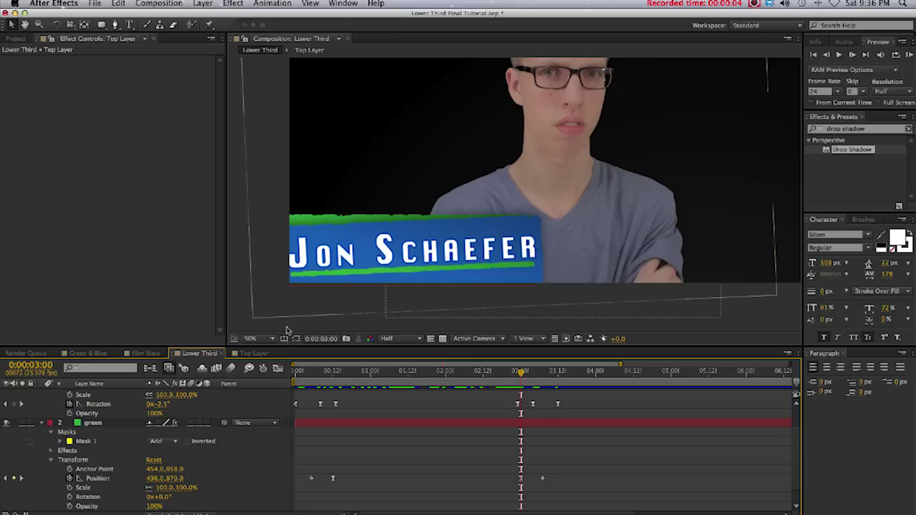
Step: Collapse the name bar and green bar layers' properties in the timeline
{"action": "scroll", "coordinate": [62, 414], "scroll_direction": "up", "scroll_amount": 3}
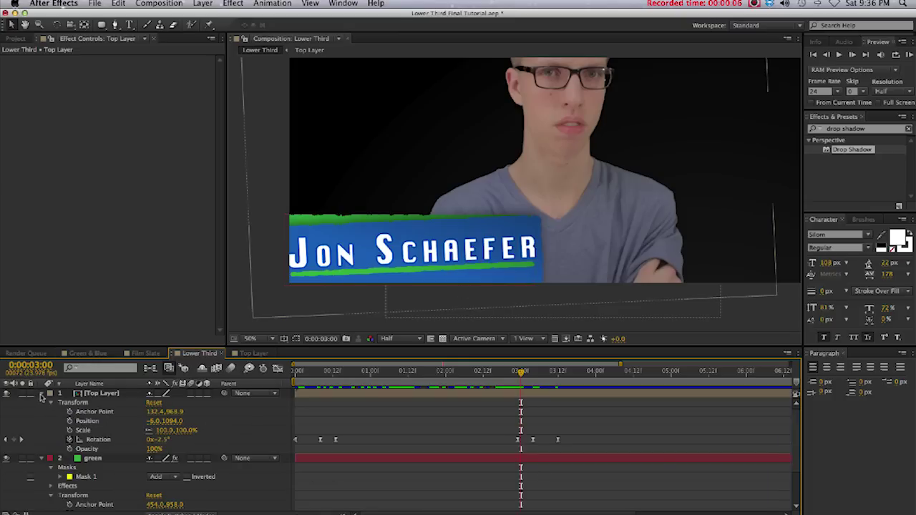
{"action": "left_click", "coordinate": [41, 394]}
{"action": "left_click", "coordinate": [42, 403]}
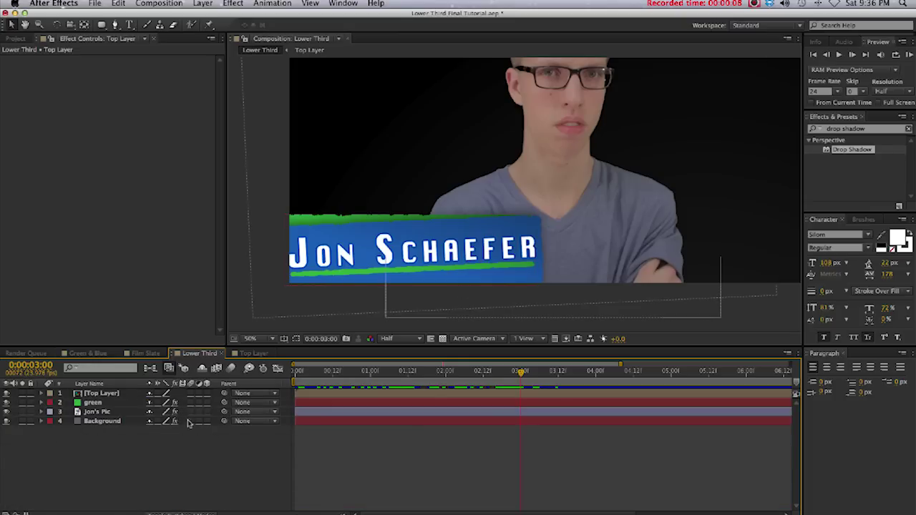
{"action": "mouse_move", "coordinate": [316, 372]}
{"action": "left_mouse_down"}
{"action": "mouse_move", "coordinate": [397, 373]}
{"action": "mouse_move", "coordinate": [300, 382]}
{"action": "mouse_move", "coordinate": [329, 380]}
{"action": "left_mouse_up"}
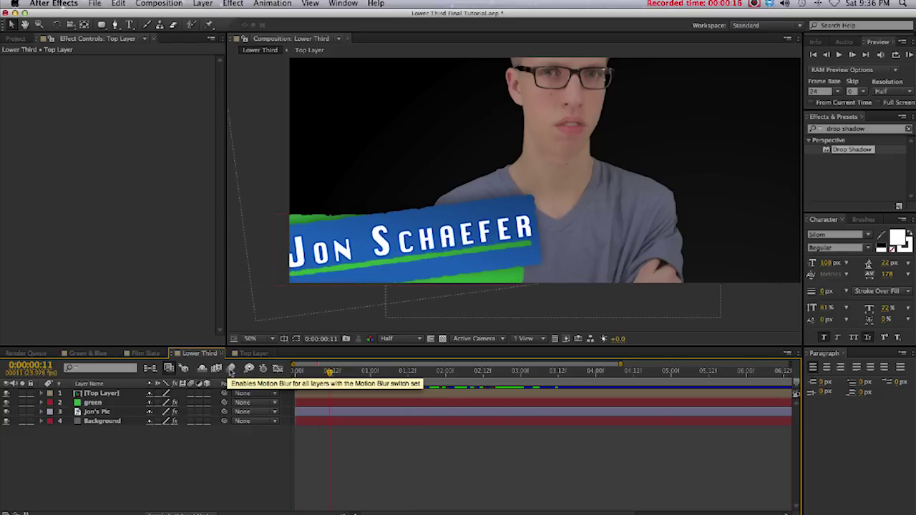
Step: Enable motion blur for the composition and for the green bar and name bar layers
{"action": "left_click", "coordinate": [231, 367]}
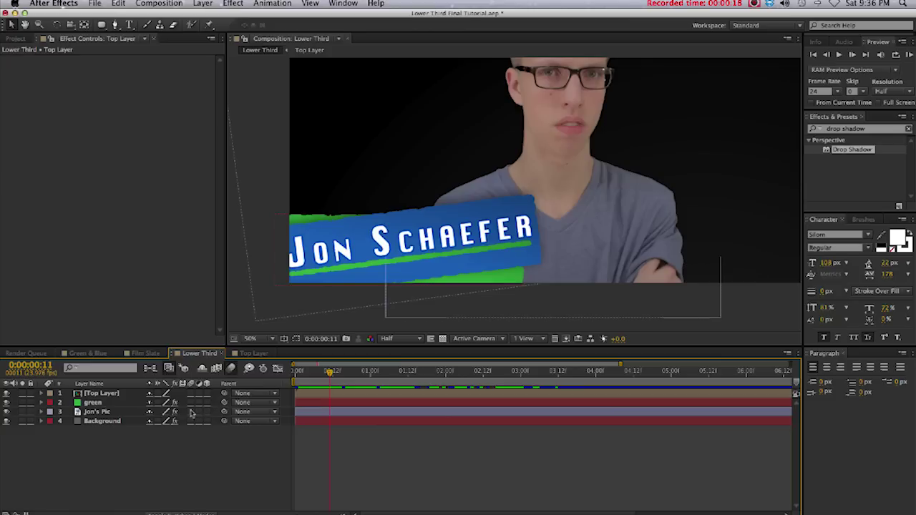
{"action": "mouse_move", "coordinate": [310, 378]}
{"action": "left_mouse_down"}
{"action": "mouse_move", "coordinate": [297, 378]}
{"action": "mouse_move", "coordinate": [314, 377]}
{"action": "left_mouse_up"}
{"action": "left_click", "coordinate": [118, 403]}
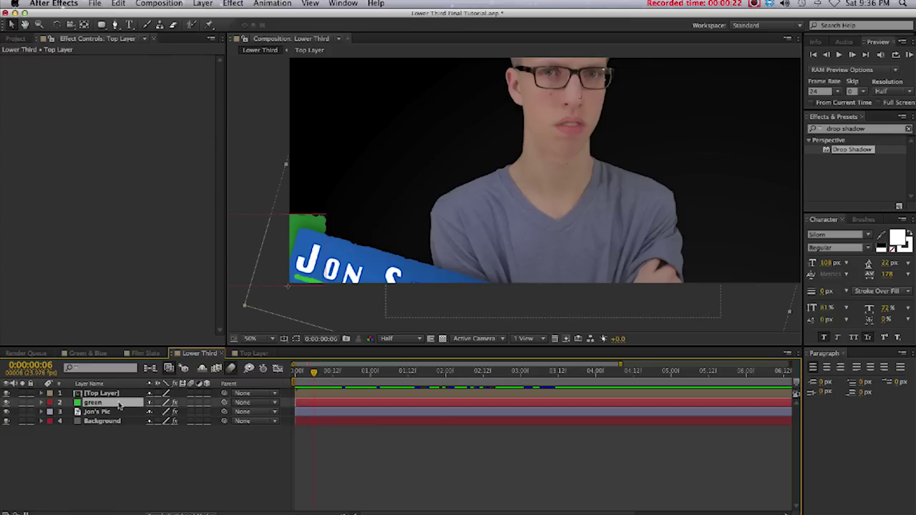
{"action": "left_click", "coordinate": [191, 403]}
{"action": "left_click", "coordinate": [190, 393]}
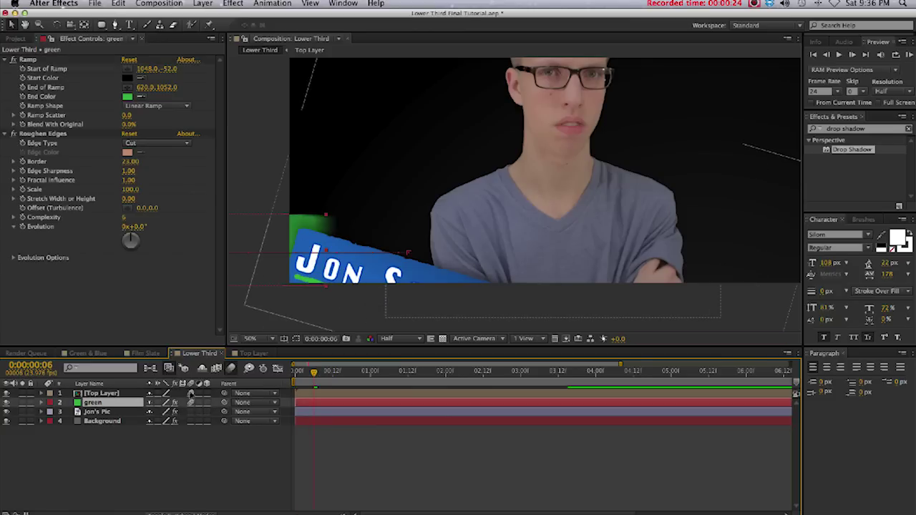
{"action": "left_click_drag", "start_coordinate": [313, 371], "coordinate": [288, 376]}
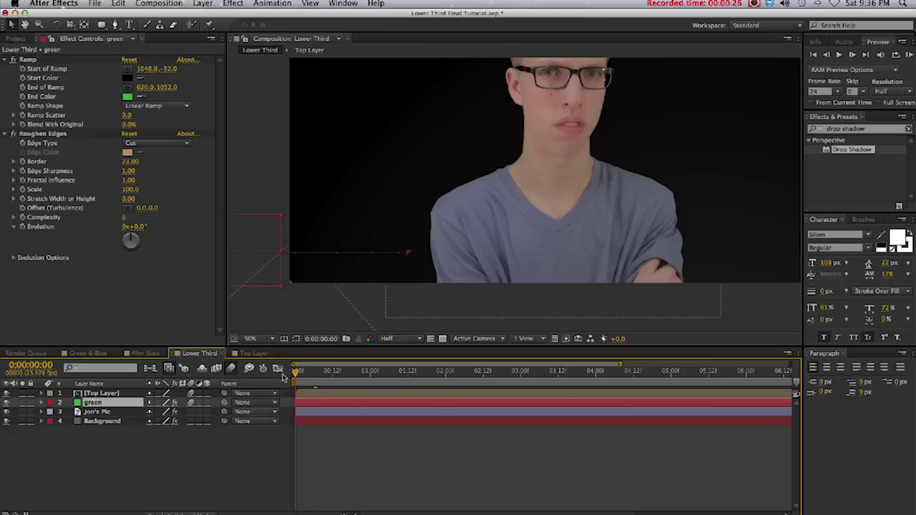
{"action": "left_click", "coordinate": [909, 55]}
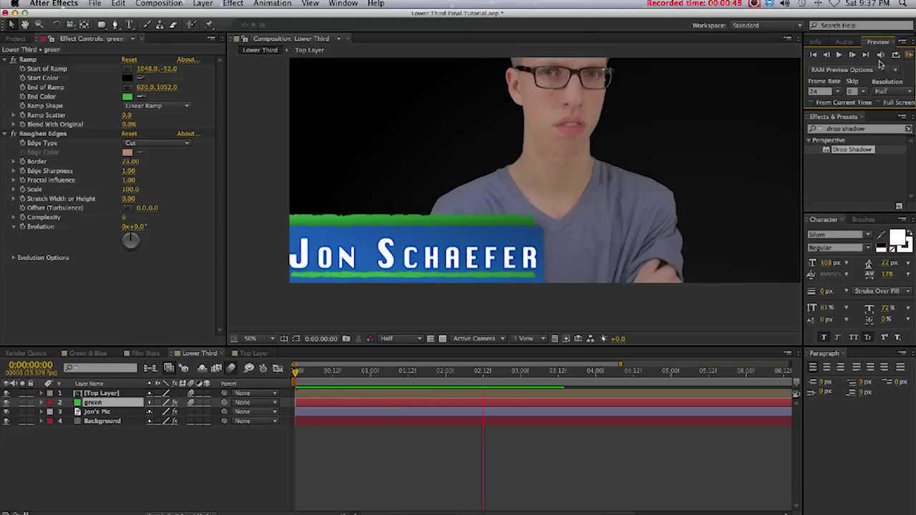
{"action": "key", "text": "space"}
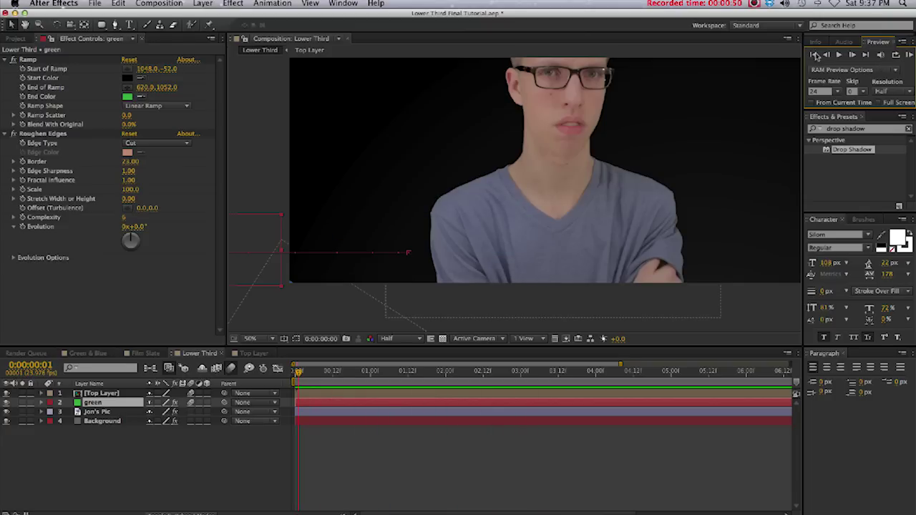
{"action": "left_click", "coordinate": [231, 87]}
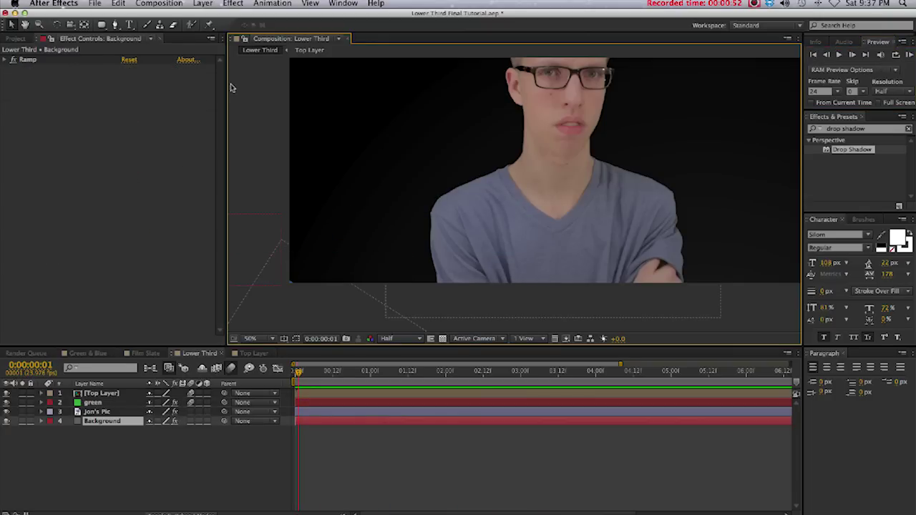